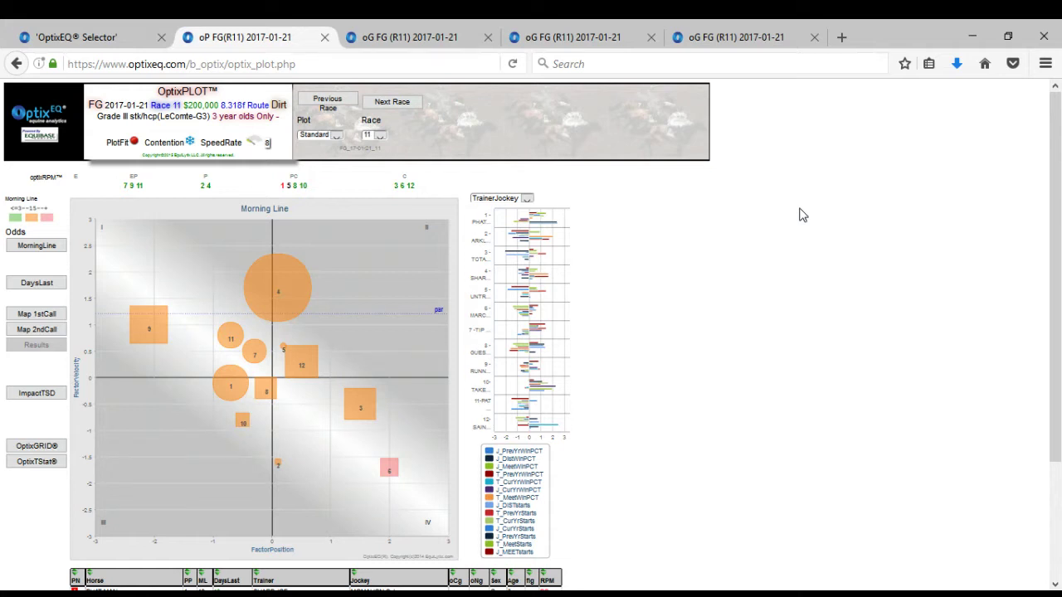
Switch the race 11 plot to Distance and inspect the details of horses 5, 9 and 12
{"action": "mouse_move", "coordinate": [260, 274]}
{"action": "left_click", "coordinate": [268, 145]}
{"action": "left_click", "coordinate": [309, 141]}
{"action": "left_click", "coordinate": [313, 176]}
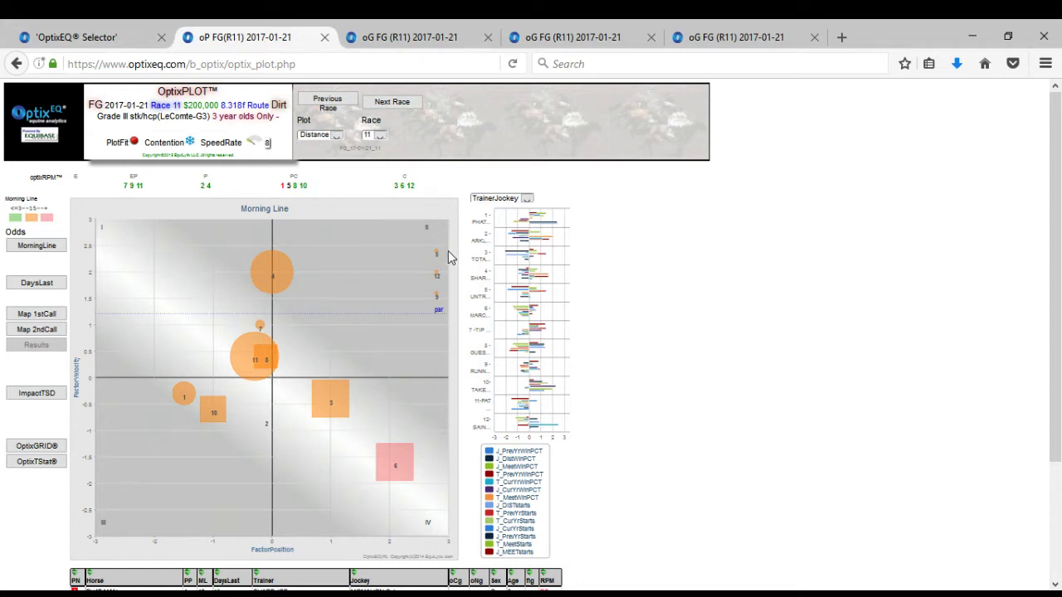
{"action": "mouse_move", "coordinate": [437, 253]}
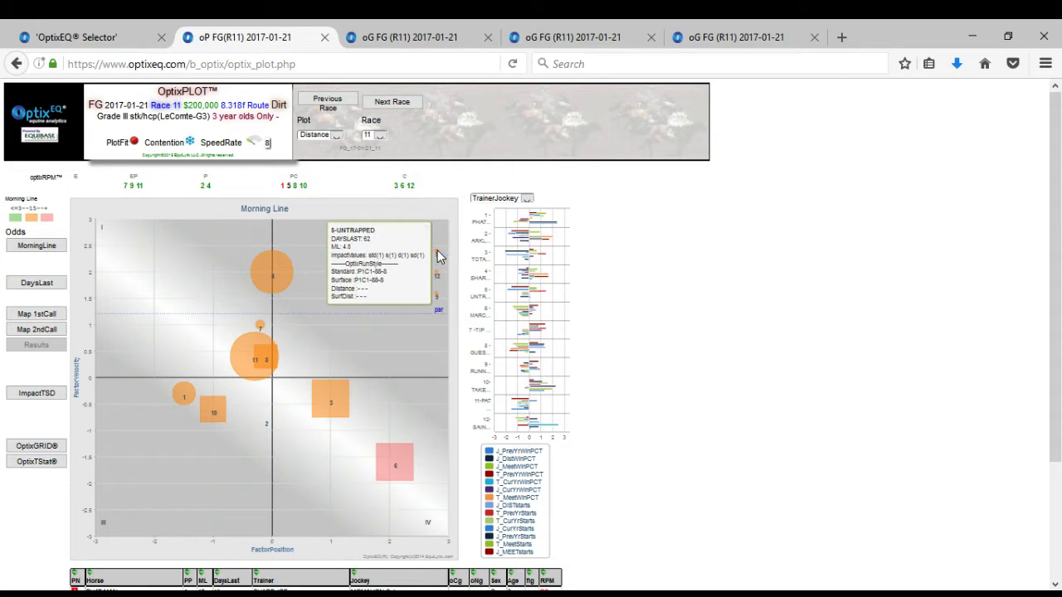
{"action": "mouse_move", "coordinate": [436, 294]}
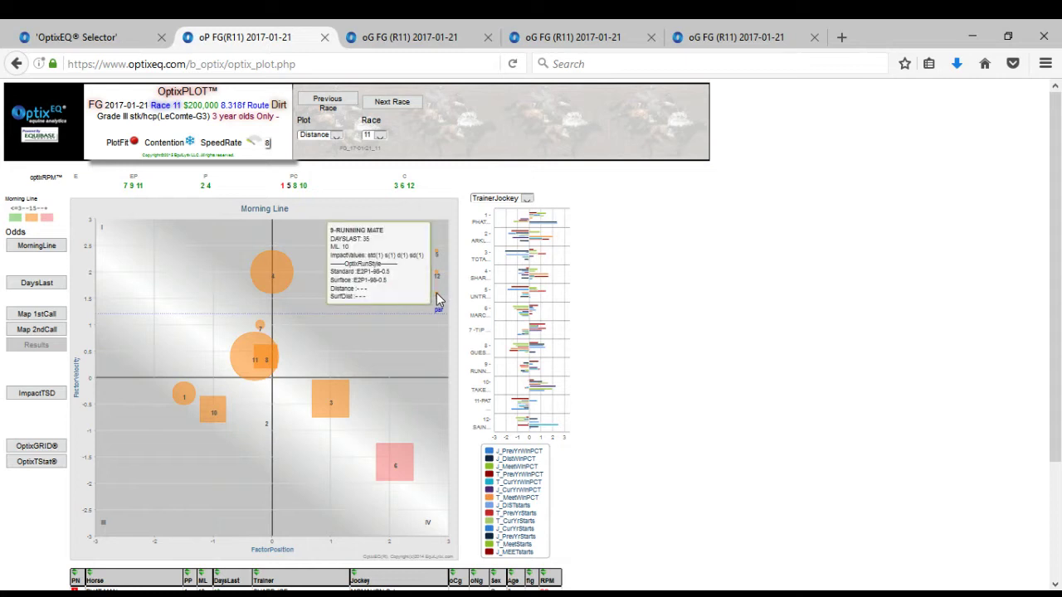
{"action": "mouse_move", "coordinate": [436, 272]}
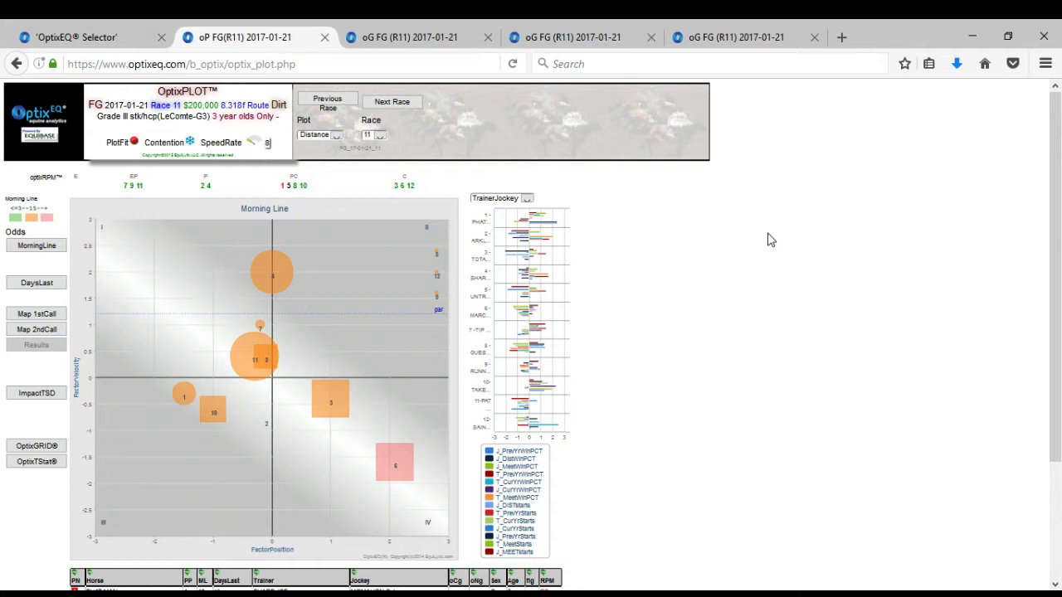
Set the plot back to Standard and check the race 11 grid of past winning races filtered by running position
{"action": "left_click", "coordinate": [319, 135]}
{"action": "left_click", "coordinate": [323, 147]}
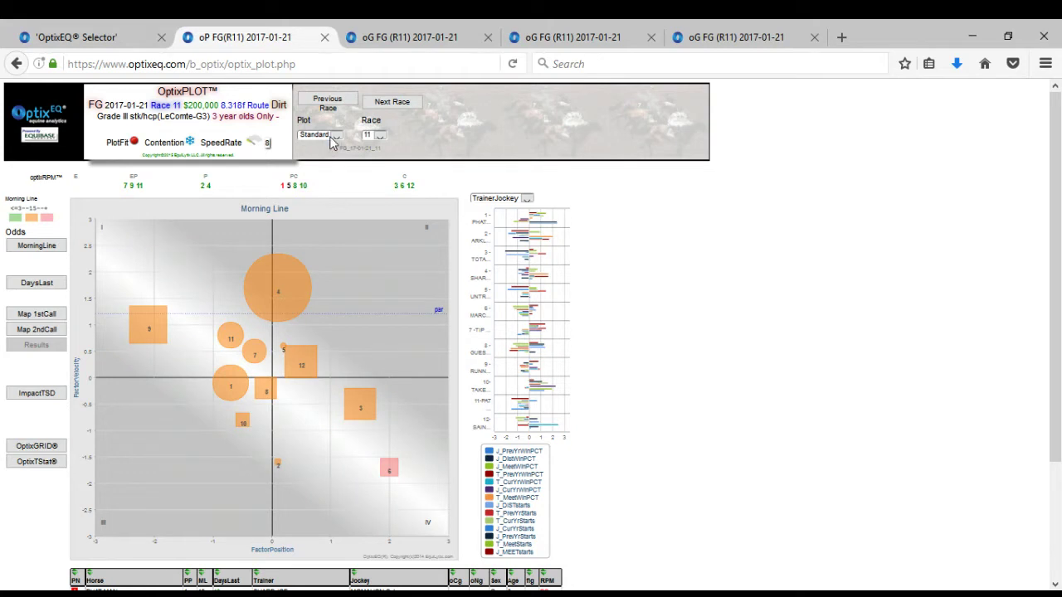
{"action": "left_click", "coordinate": [385, 47]}
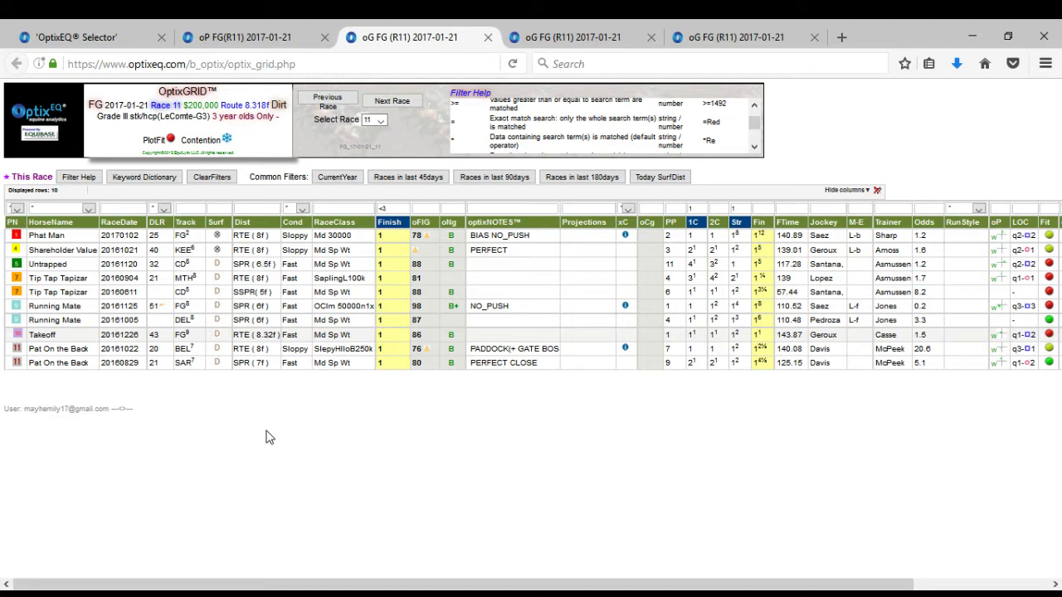
{"action": "left_click", "coordinate": [261, 38]}
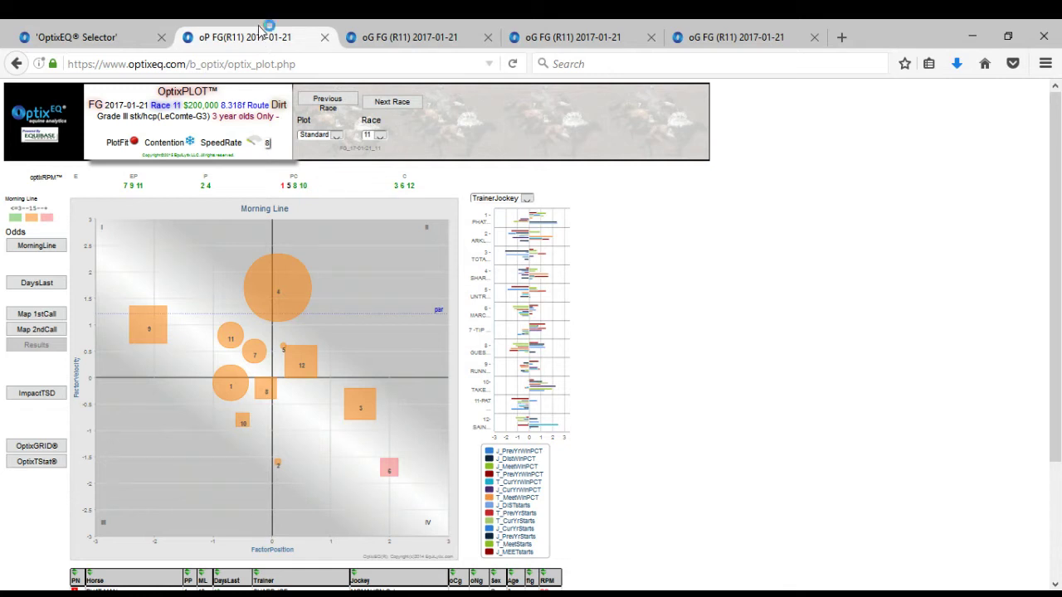
Filter the full race 11 grid to program number 9, Running Mate
{"action": "left_click", "coordinate": [538, 36]}
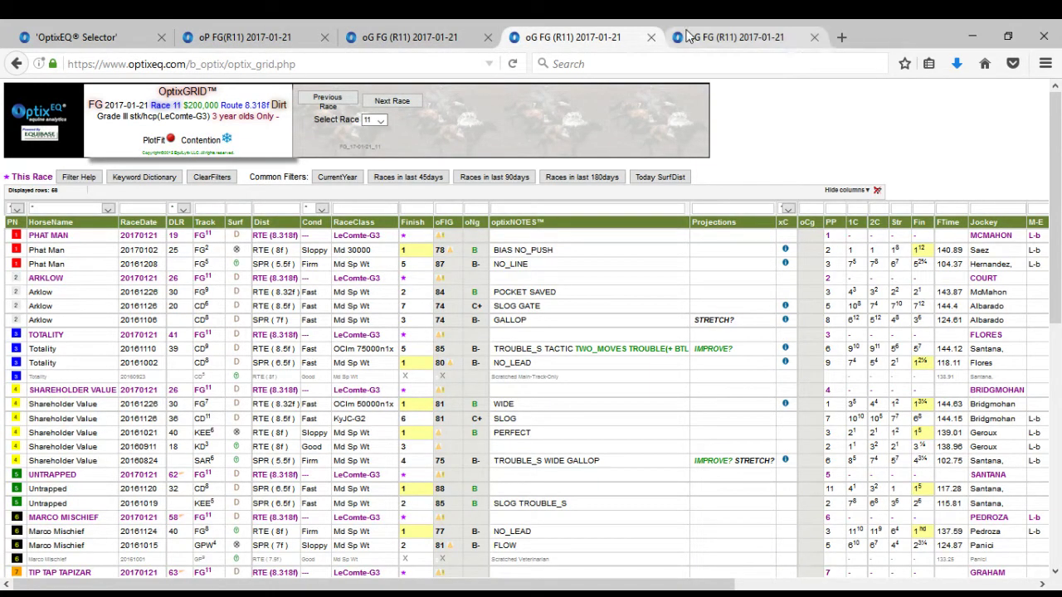
{"action": "left_click", "coordinate": [17, 209]}
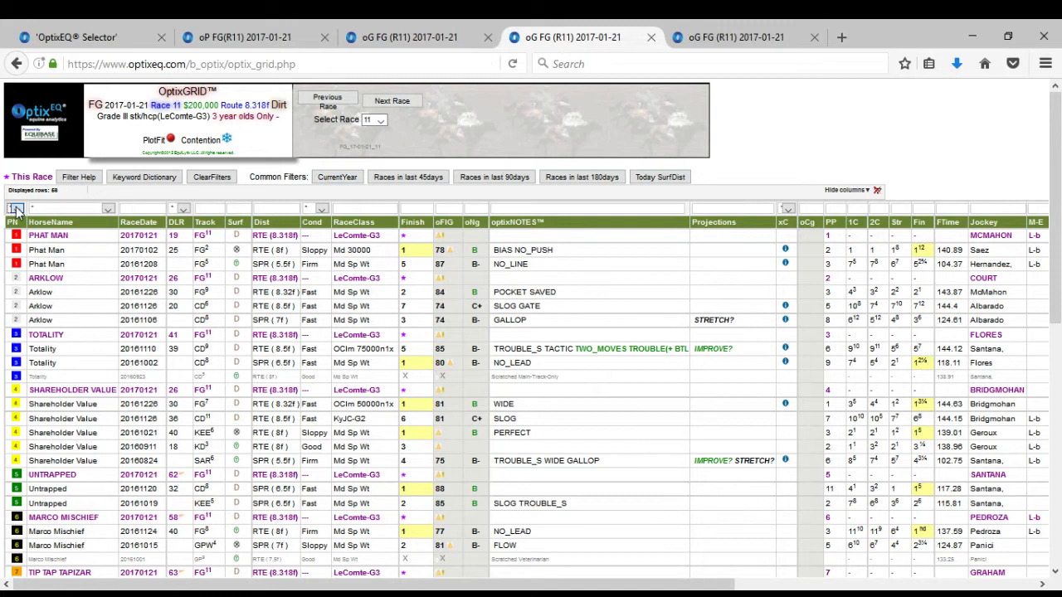
{"action": "left_click", "coordinate": [15, 334]}
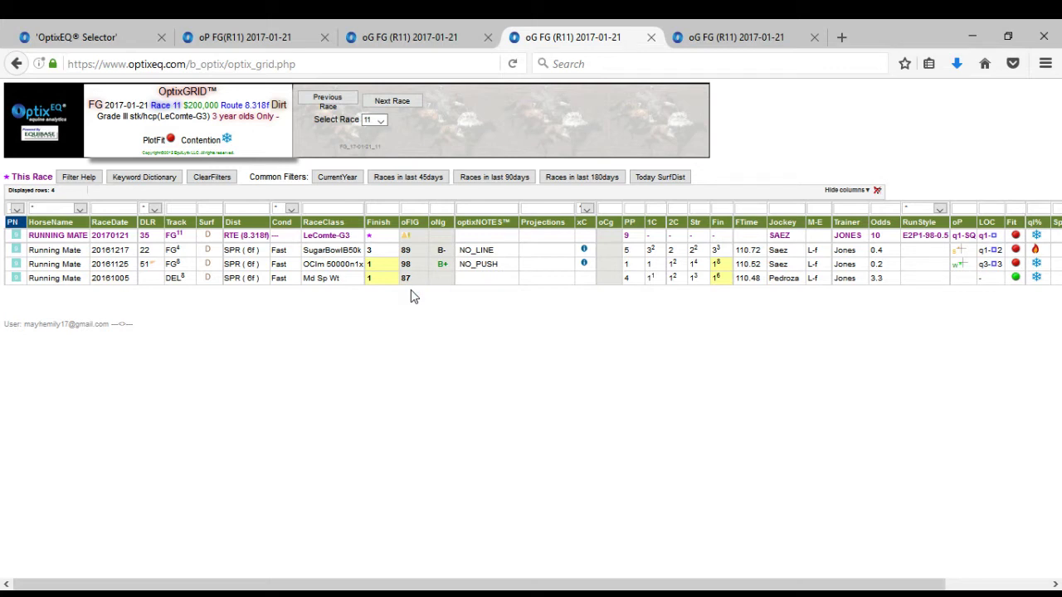
Compare Running Mate's details on the plot with its past races and the filtered winners grid
{"action": "left_click", "coordinate": [285, 33]}
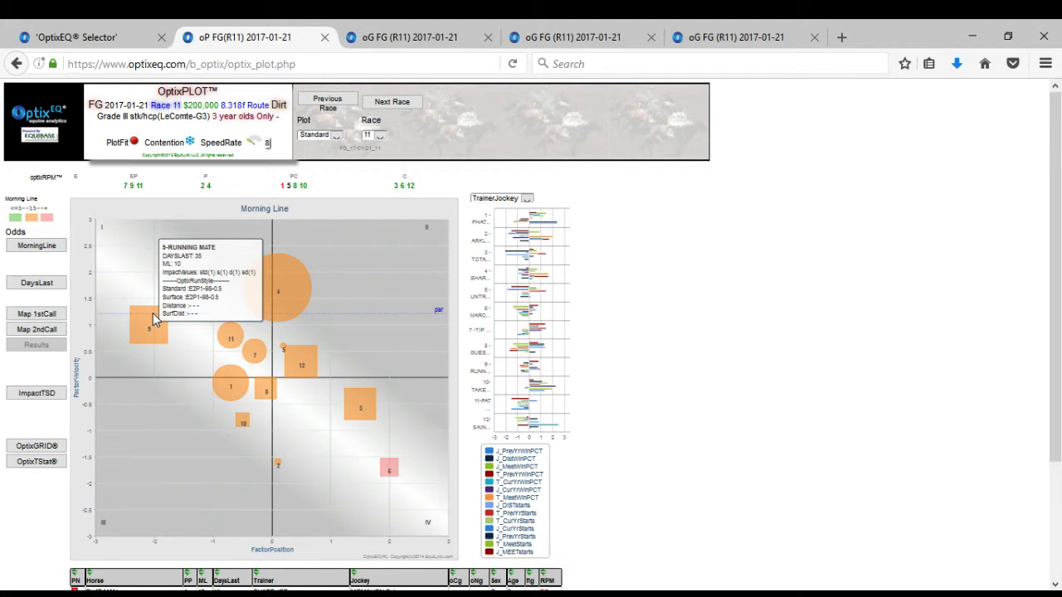
{"action": "left_click", "coordinate": [578, 33]}
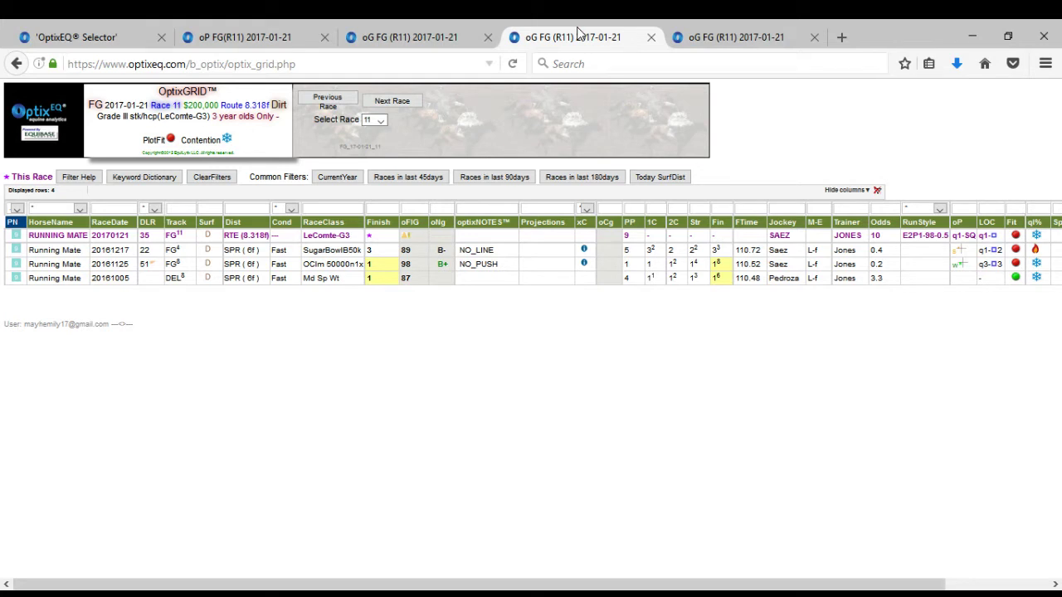
{"action": "left_click", "coordinate": [390, 37]}
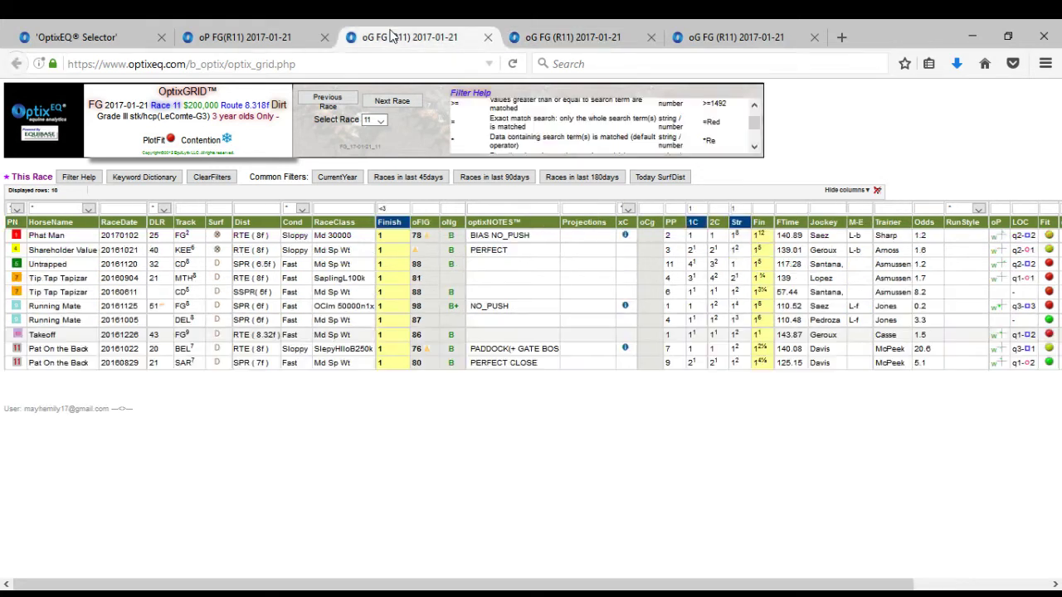
Look up horse 10, Takeoff, on the plot and filter the full grid to its past races
{"action": "left_click", "coordinate": [261, 34]}
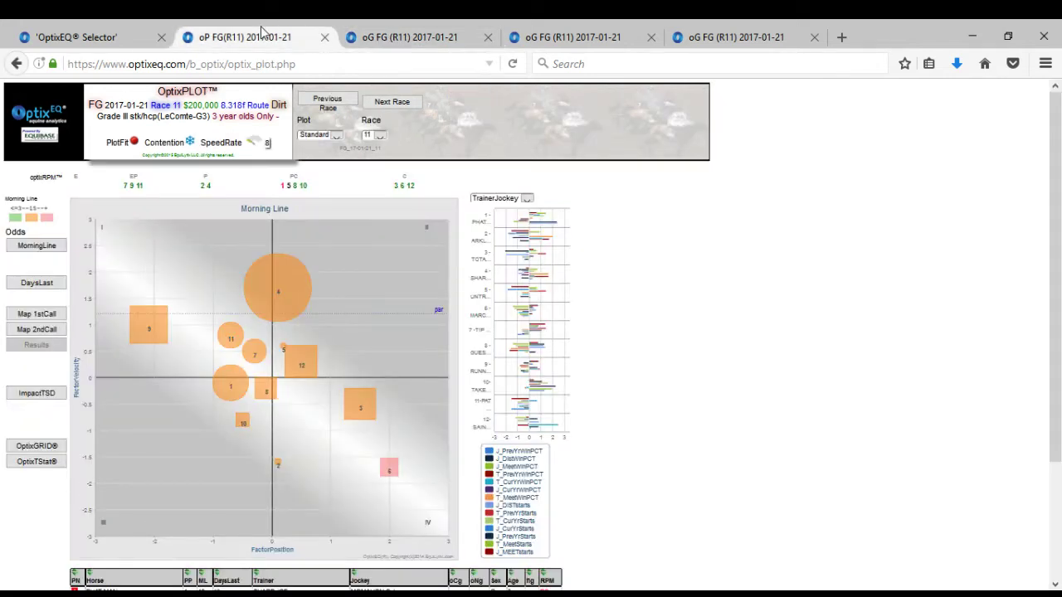
{"action": "mouse_move", "coordinate": [240, 427]}
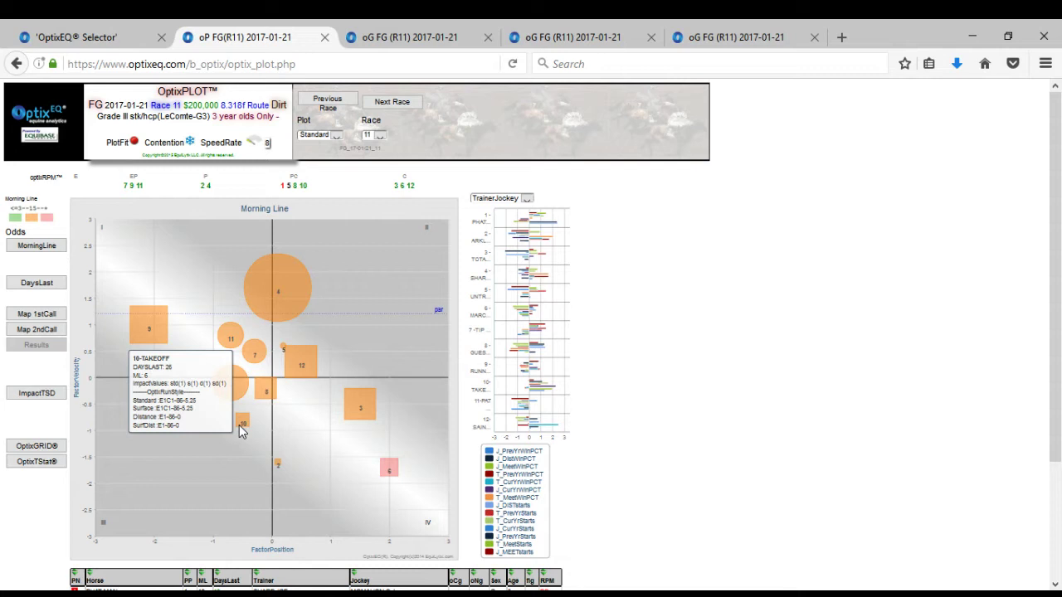
{"action": "mouse_move", "coordinate": [261, 391]}
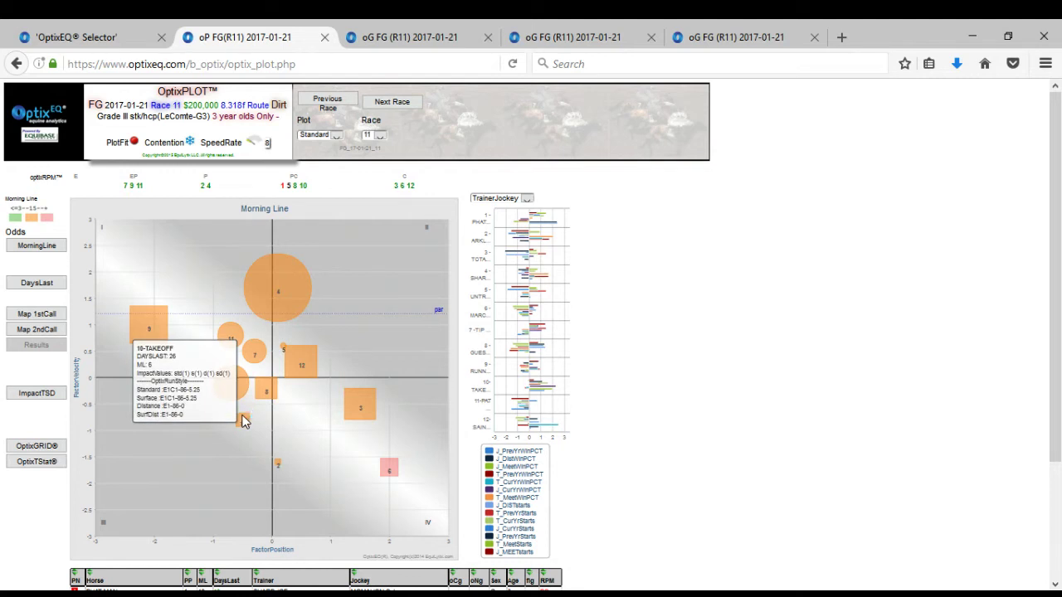
{"action": "left_click", "coordinate": [406, 33]}
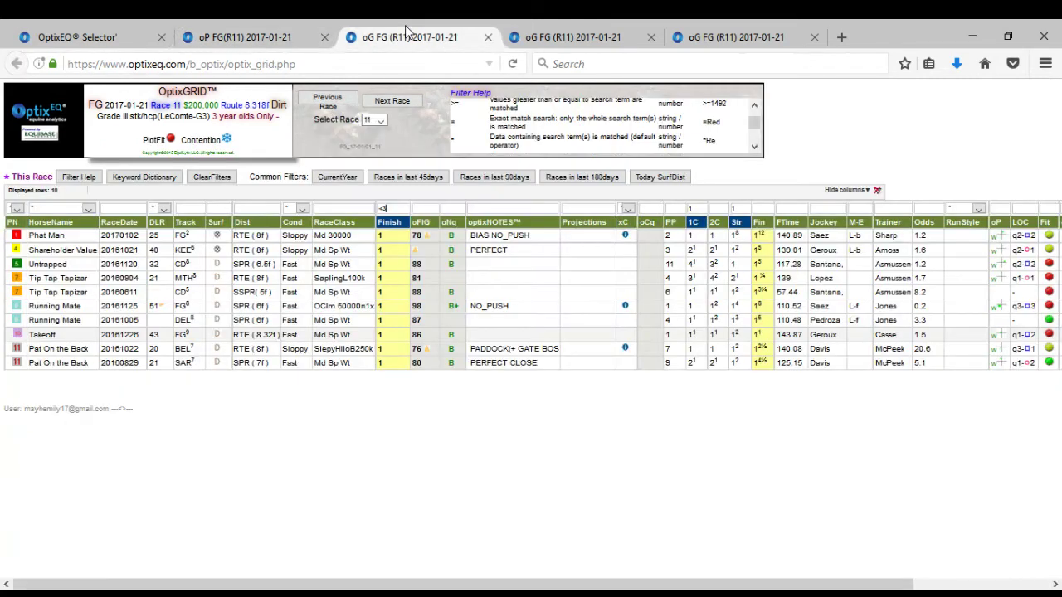
{"action": "left_click", "coordinate": [578, 35]}
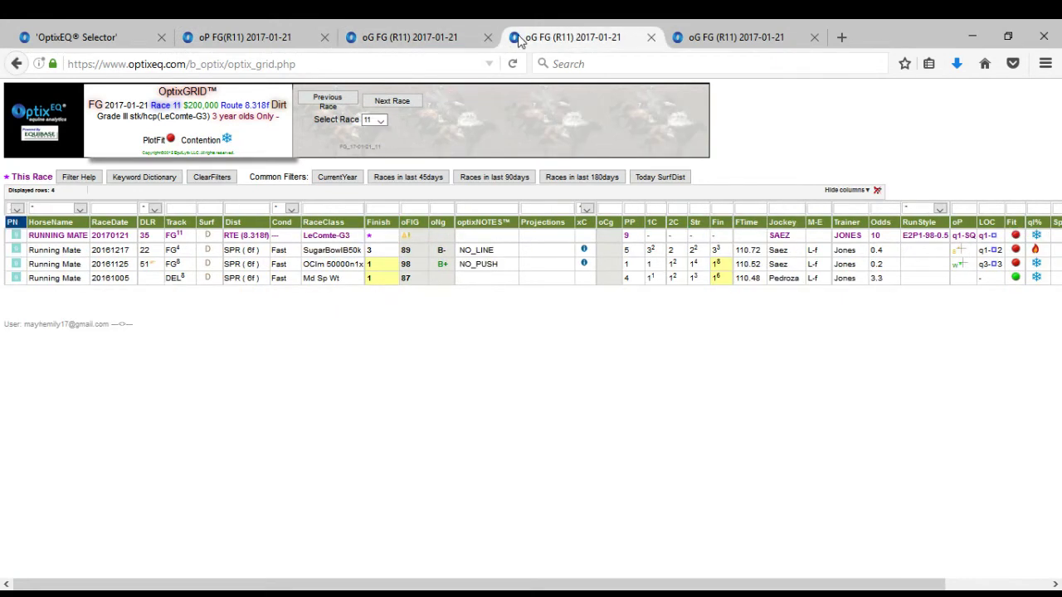
{"action": "left_click", "coordinate": [17, 208]}
{"action": "key", "text": "Down"}
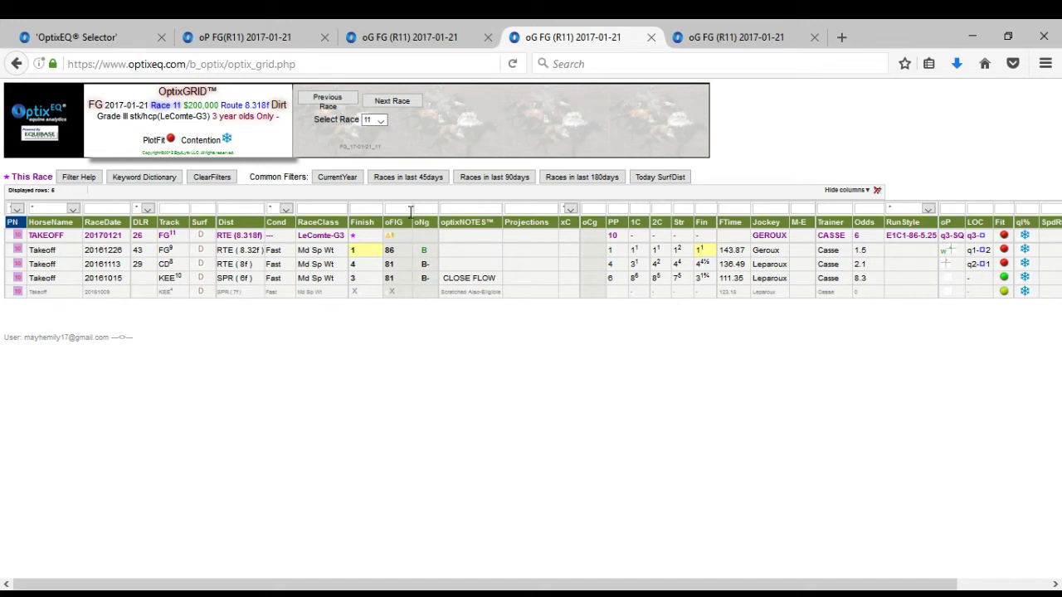
Check the Standard plot again and filter the full grid to program number 8, Guest Suite
{"action": "left_click", "coordinate": [205, 31]}
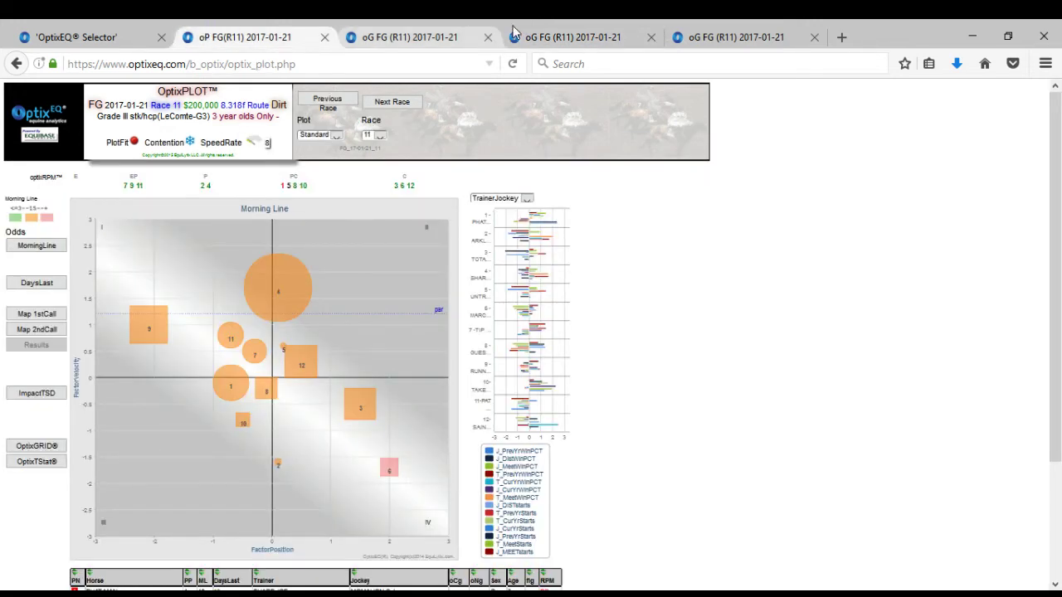
{"action": "left_click", "coordinate": [581, 37]}
{"action": "left_click", "coordinate": [14, 209]}
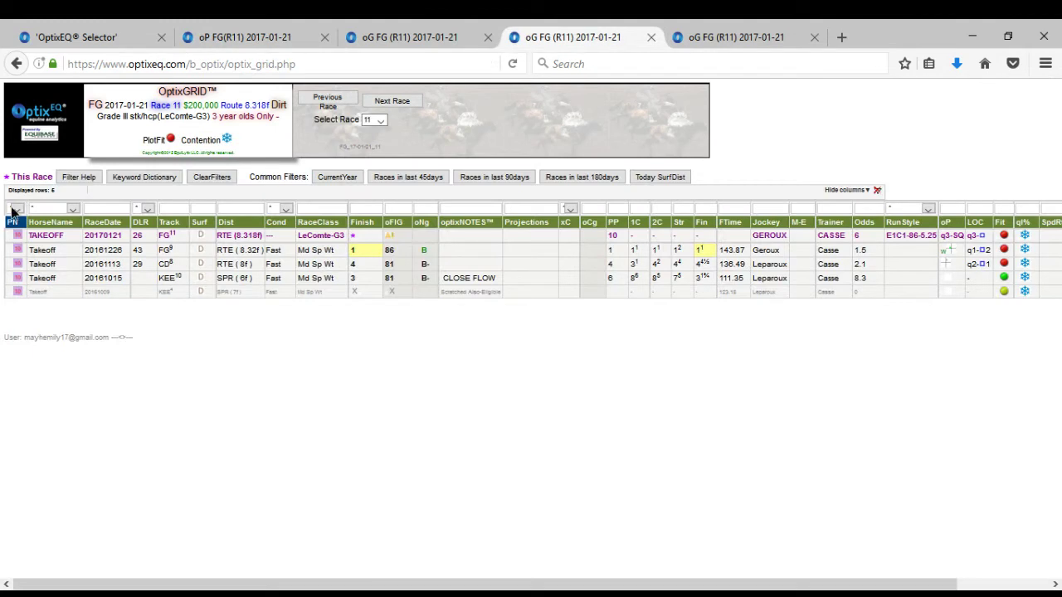
{"action": "key", "text": "Down"}
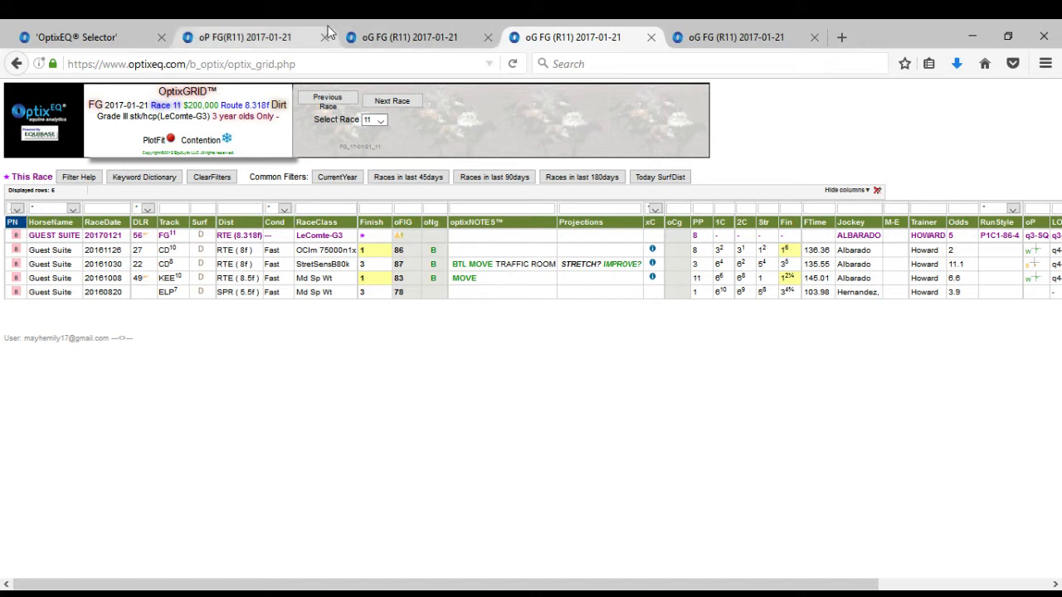
Inspect the plot details of Guest Suite and Saint's Fan and check the filtered winners grid
{"action": "left_click", "coordinate": [279, 37]}
{"action": "mouse_move", "coordinate": [267, 388]}
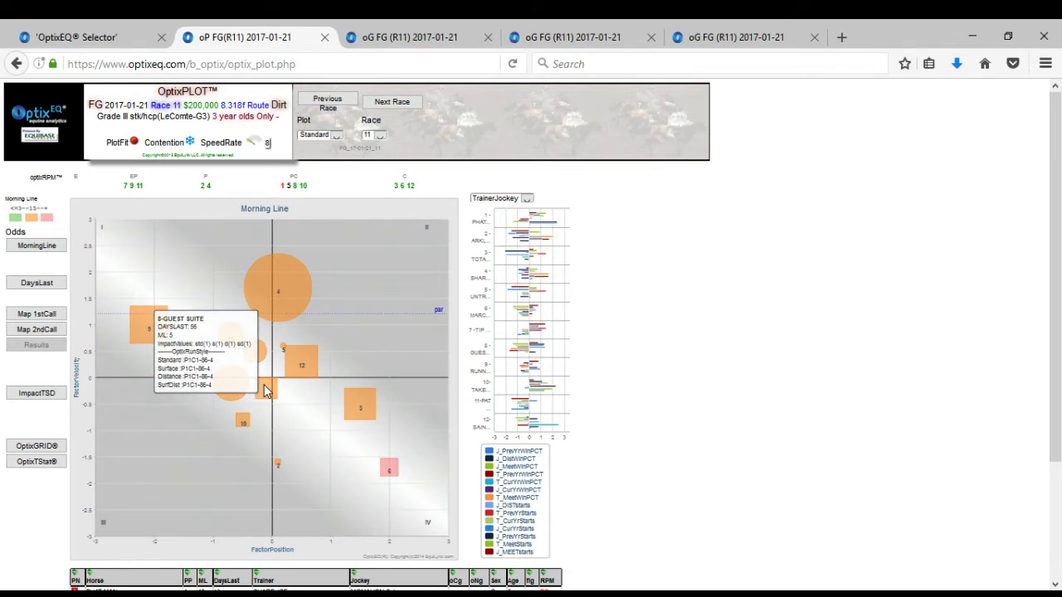
{"action": "mouse_move", "coordinate": [306, 349]}
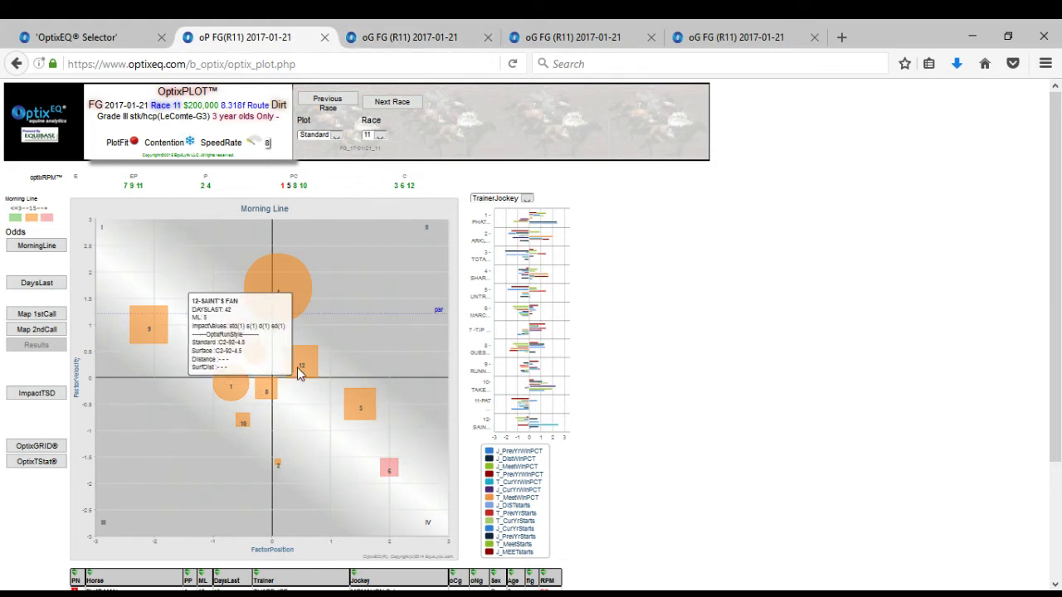
{"action": "left_click", "coordinate": [394, 41]}
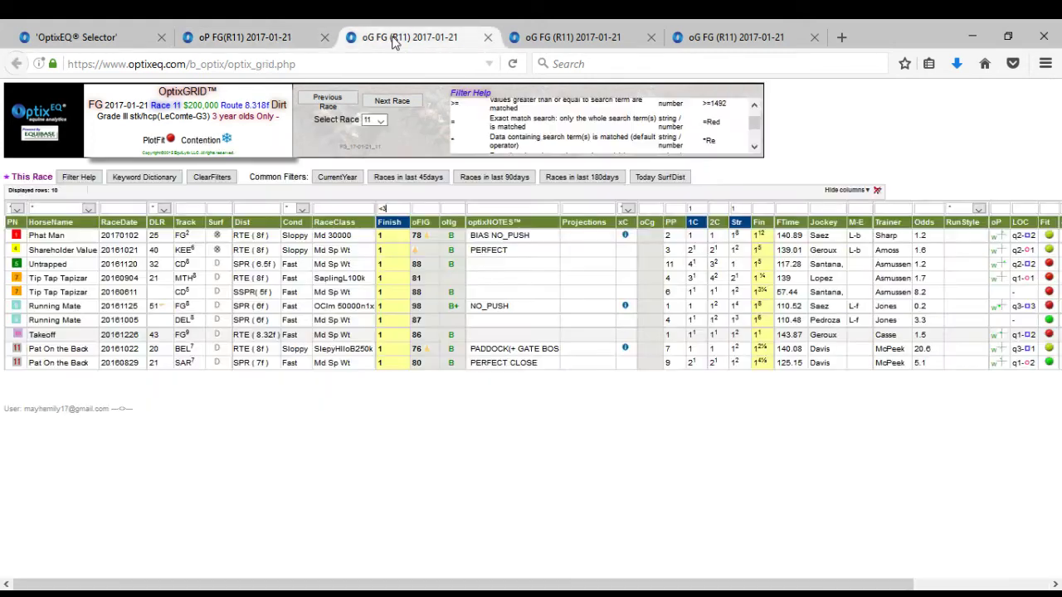
Filter the full race 11 grid to program number 12, Saint's Fan
{"action": "left_click", "coordinate": [535, 38]}
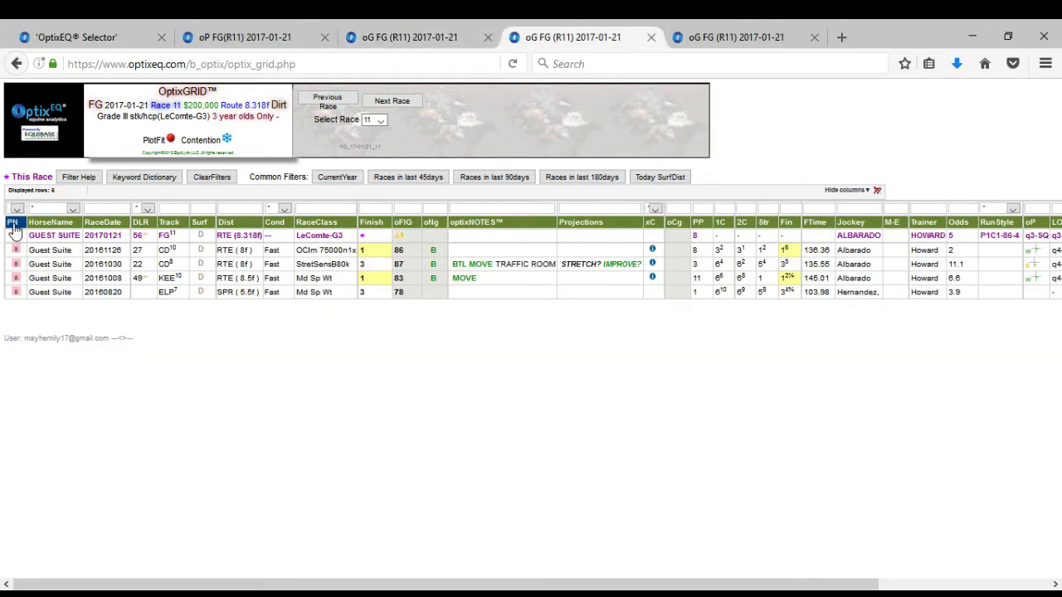
{"action": "left_click", "coordinate": [17, 208]}
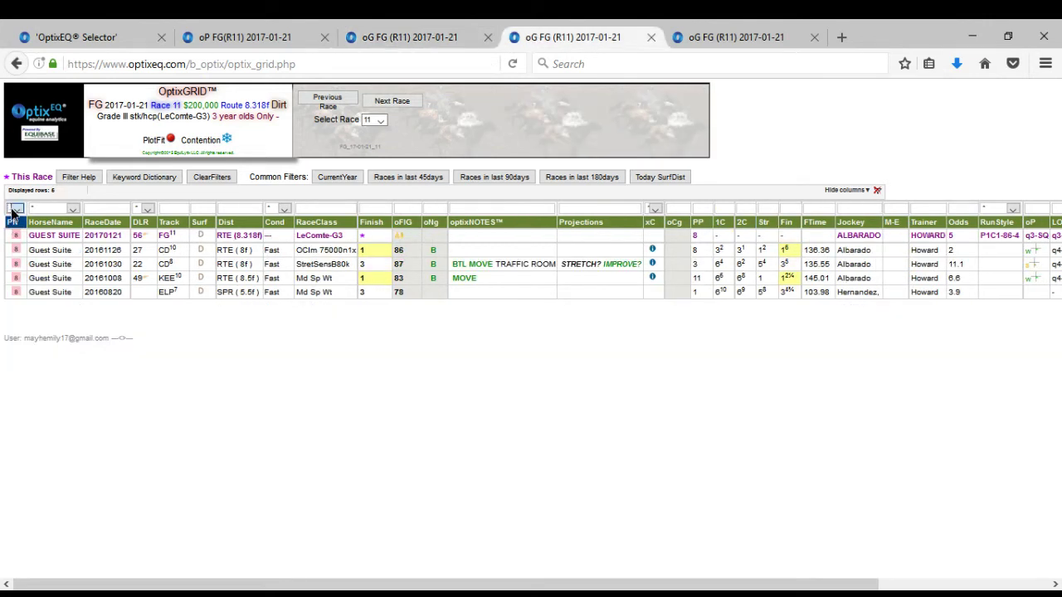
{"action": "left_click", "coordinate": [20, 362]}
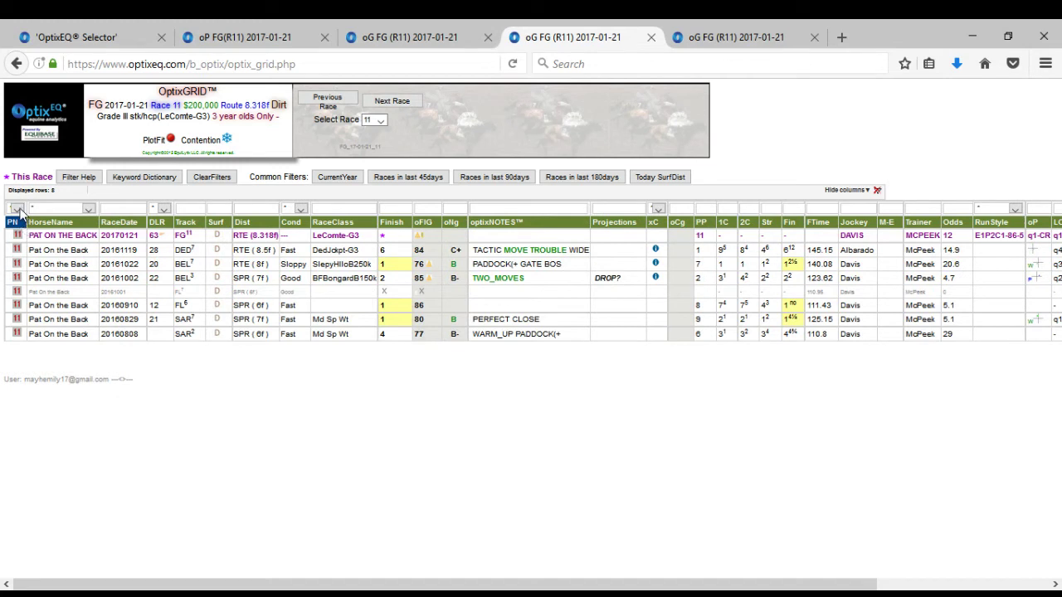
{"action": "left_click", "coordinate": [17, 209]}
{"action": "left_click", "coordinate": [30, 377]}
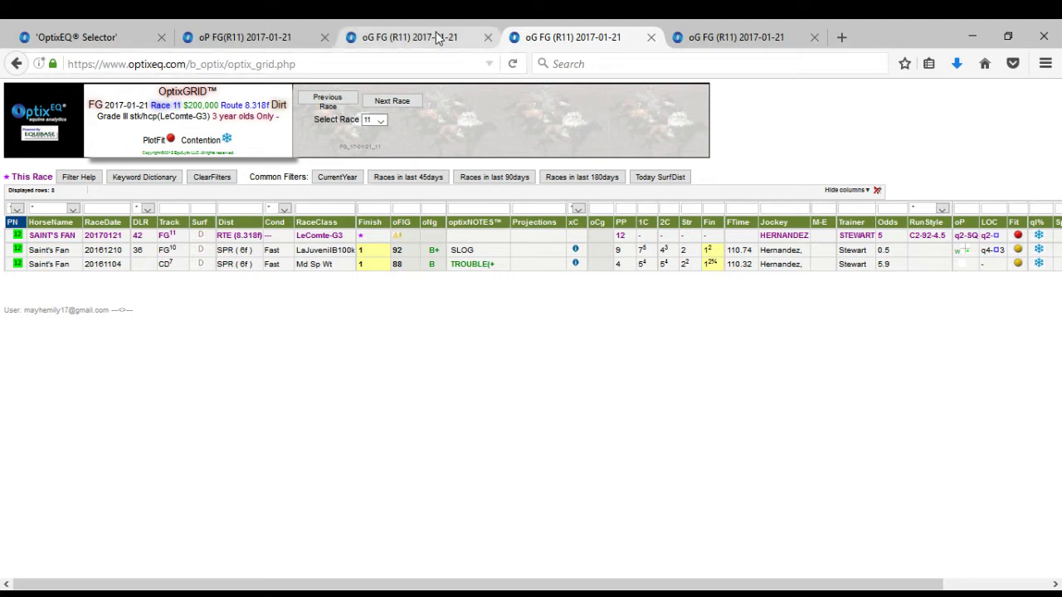
Look up horse 2, Arklow, on the plot and filter the full grid to its past races
{"action": "left_click", "coordinate": [222, 33]}
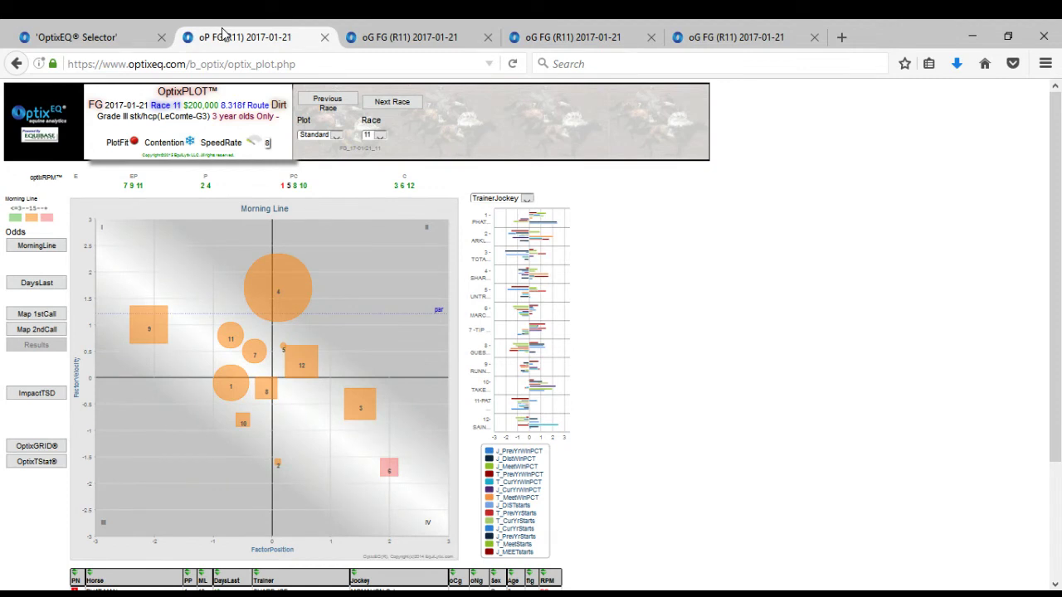
{"action": "mouse_move", "coordinate": [277, 462]}
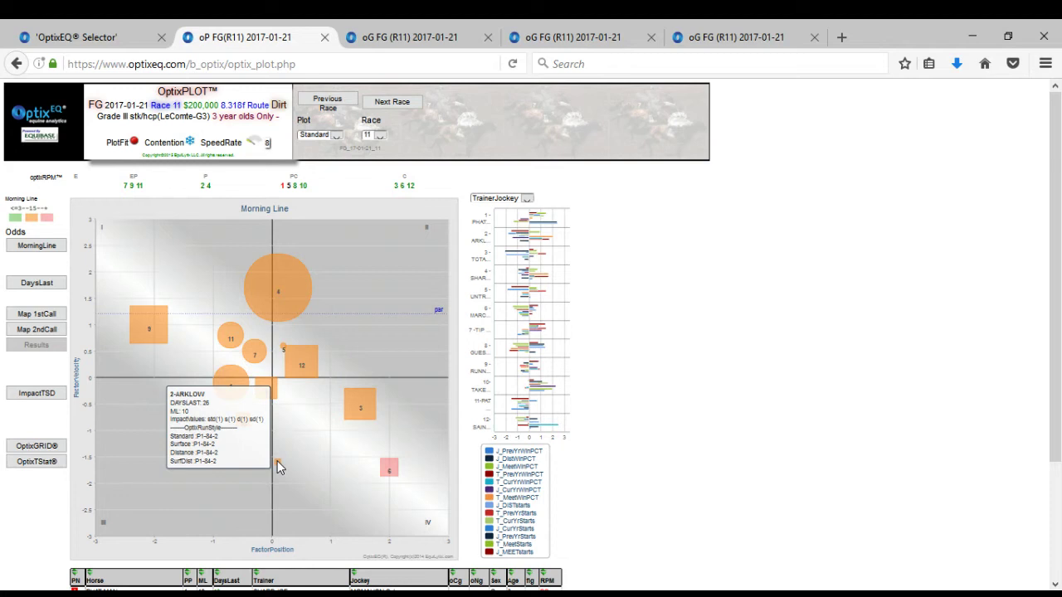
{"action": "left_click", "coordinate": [581, 37]}
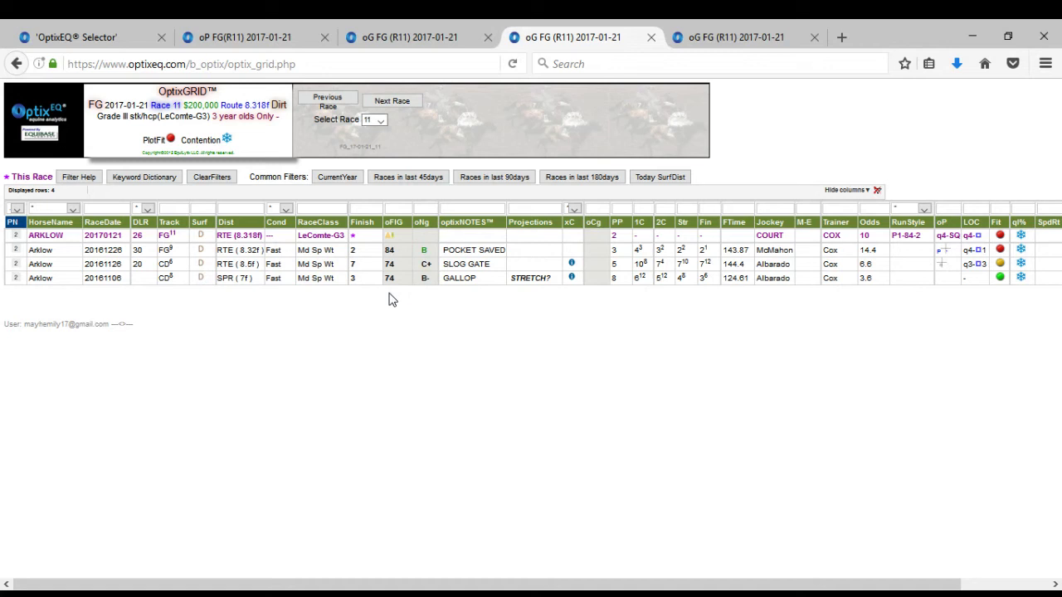
Return to the Standard plot and inspect the details of horses 2, Arklow, and 3, Totality
{"action": "left_click", "coordinate": [414, 33]}
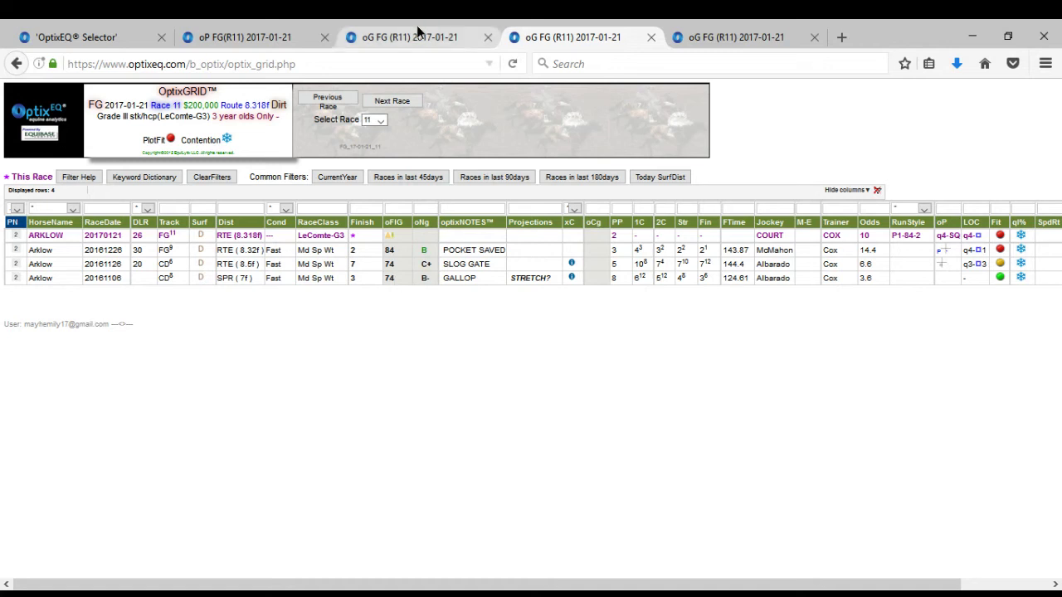
{"action": "left_click", "coordinate": [239, 35]}
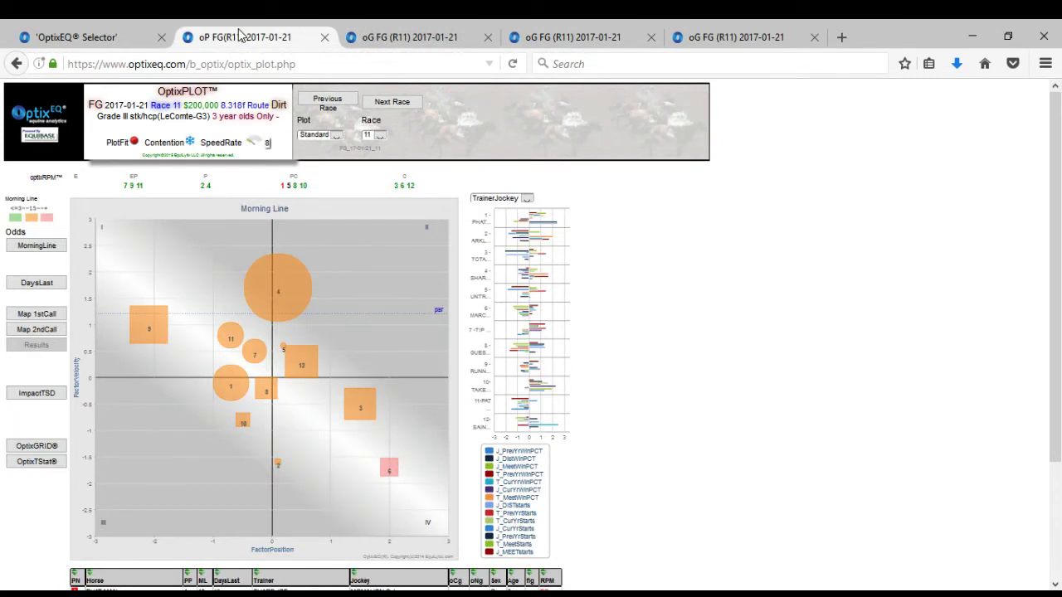
{"action": "mouse_move", "coordinate": [277, 463]}
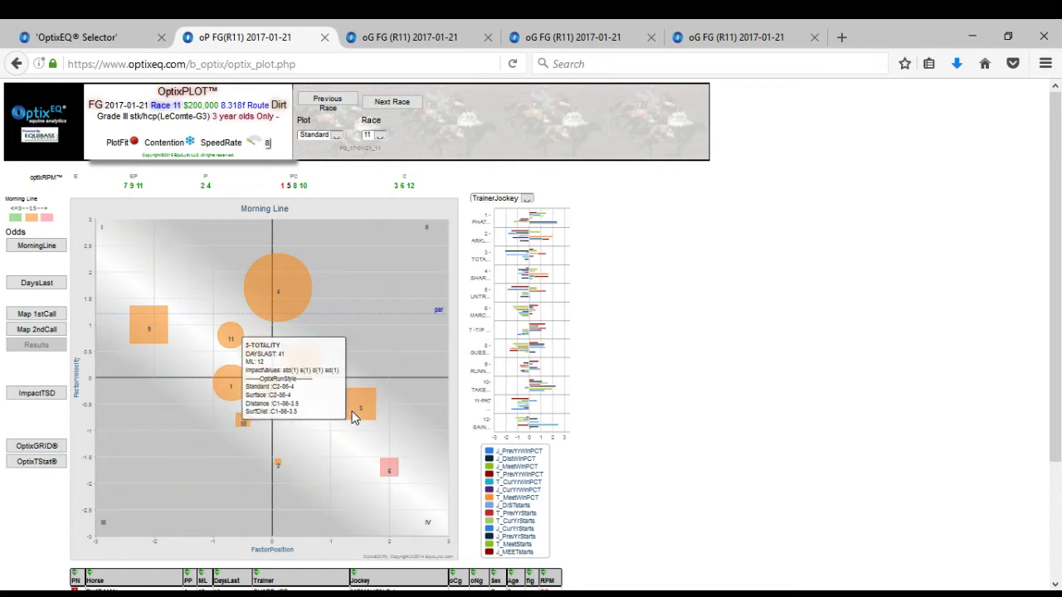
Filter the full race 11 grid to program number 3, Totality, and review its past races
{"action": "left_click", "coordinate": [562, 37]}
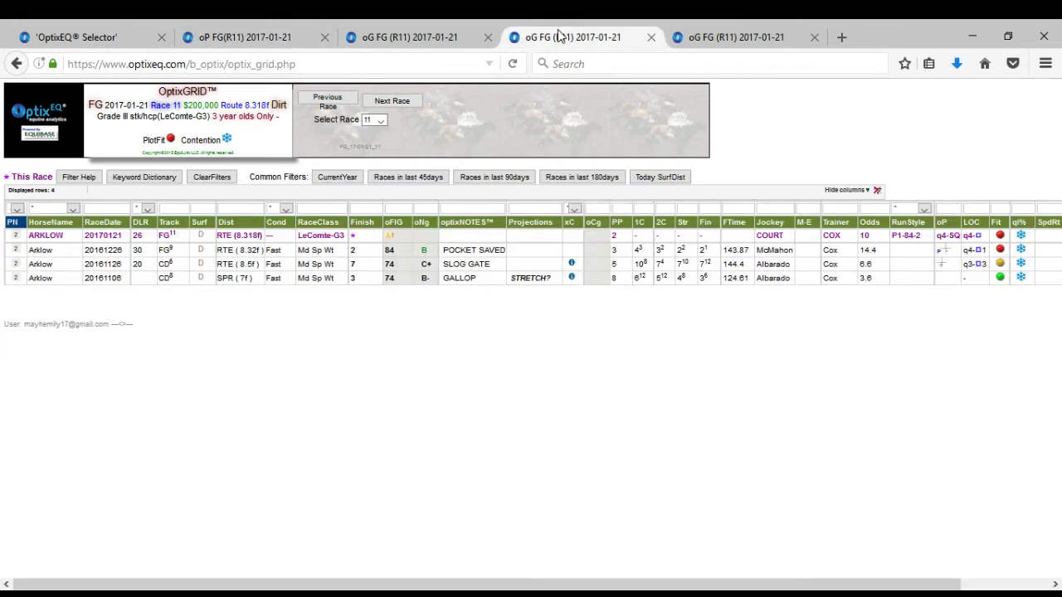
{"action": "left_click", "coordinate": [15, 209]}
{"action": "key", "text": "Down"}
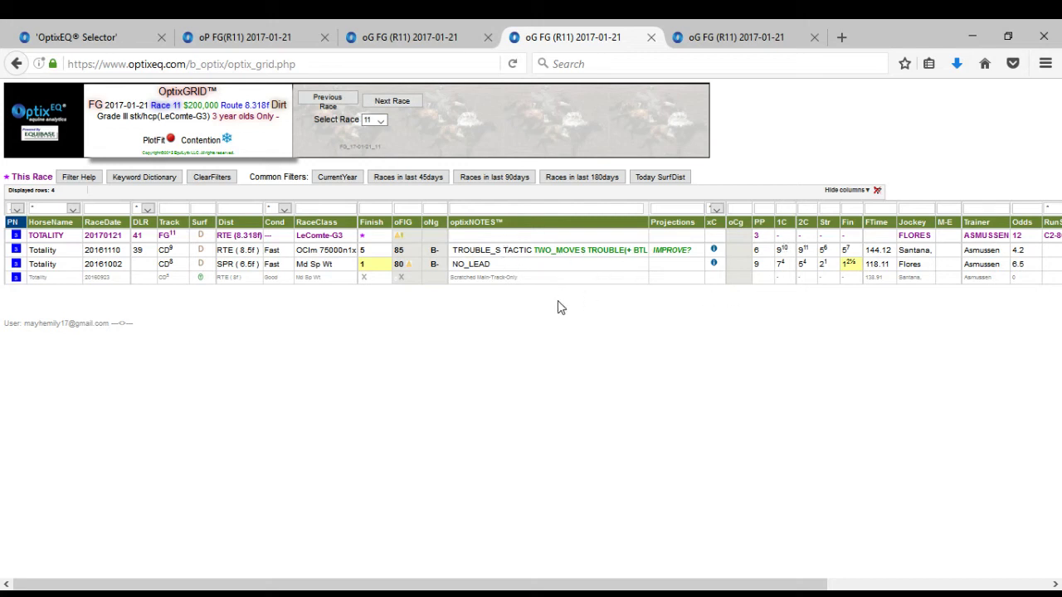
Close the filtered winners grid and compare Totality's plot details with its past races in the full grid
{"action": "left_click", "coordinate": [419, 37]}
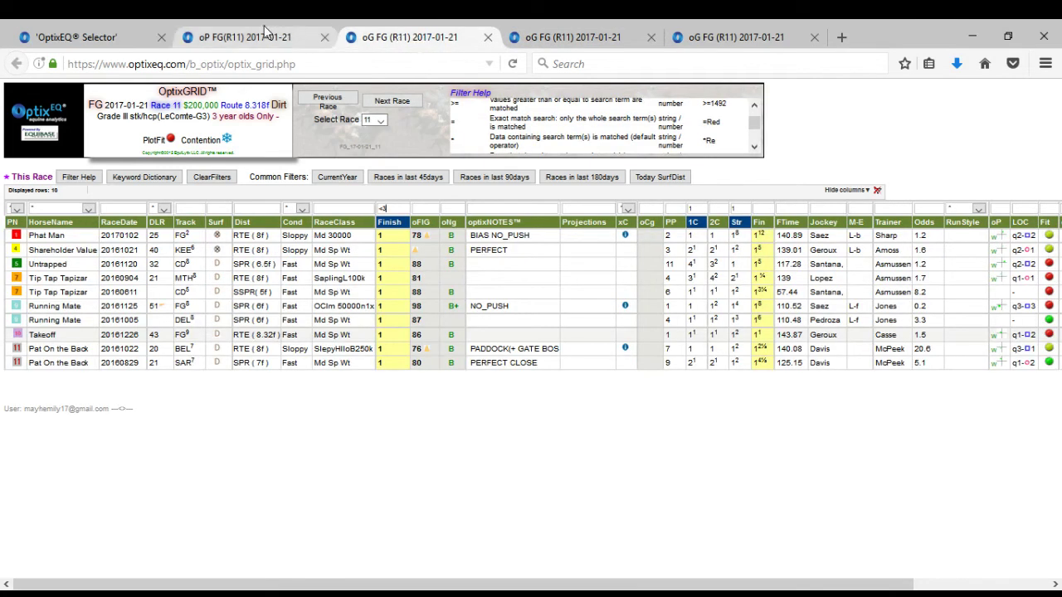
{"action": "left_click", "coordinate": [488, 36]}
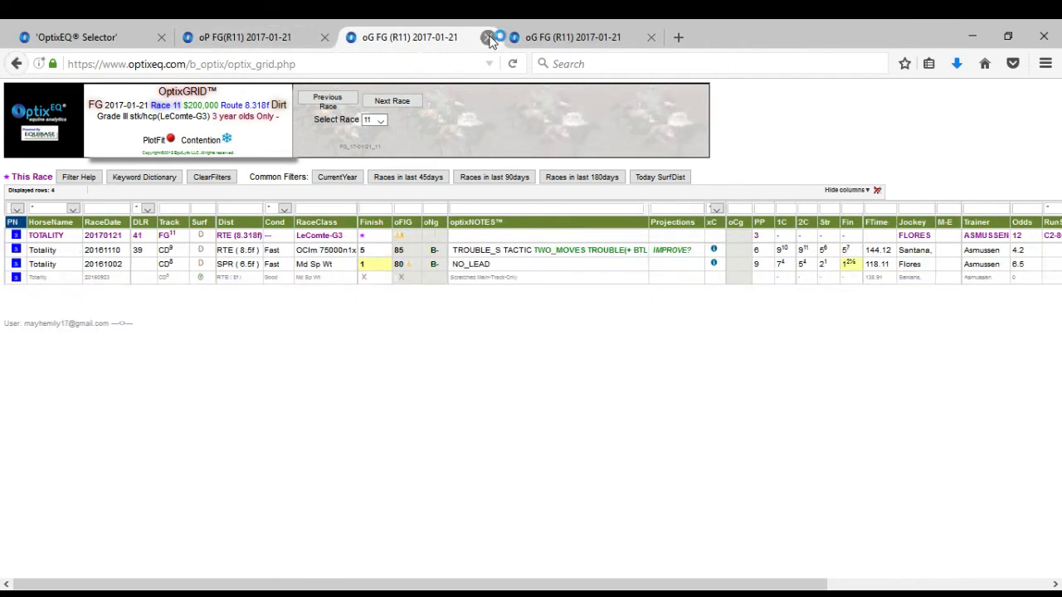
{"action": "left_click", "coordinate": [287, 27]}
{"action": "mouse_move", "coordinate": [361, 408]}
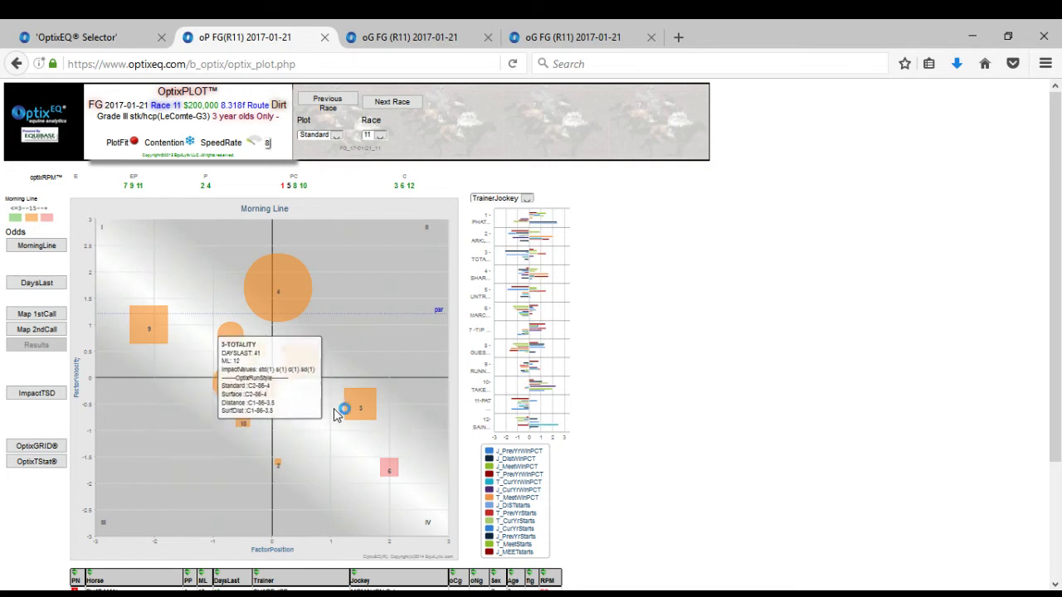
{"action": "left_click", "coordinate": [394, 33]}
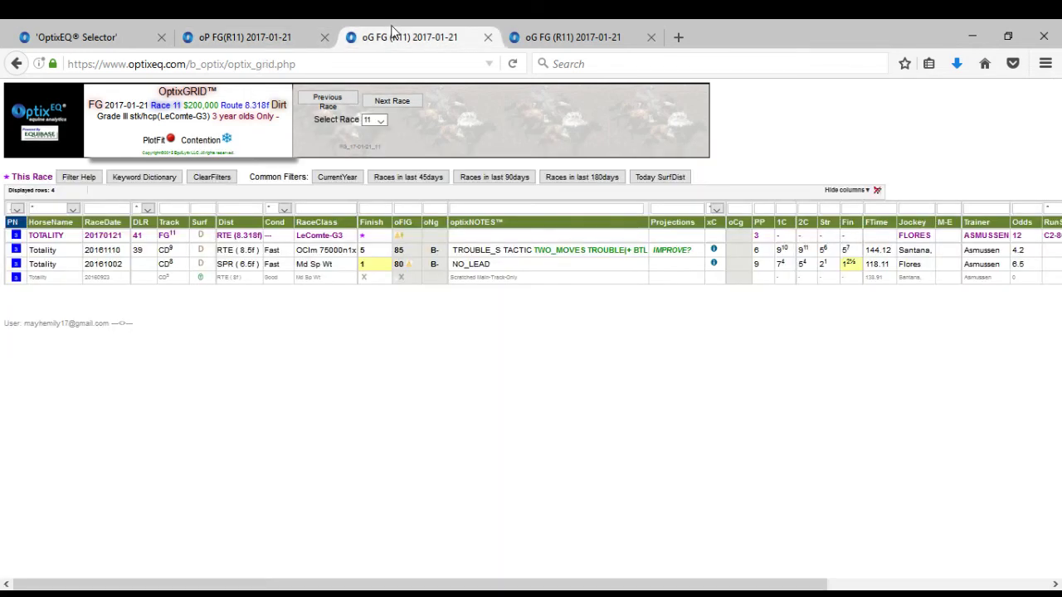
Check the plot and filter the full grid to program number 1, Phat Man
{"action": "left_click", "coordinate": [264, 35]}
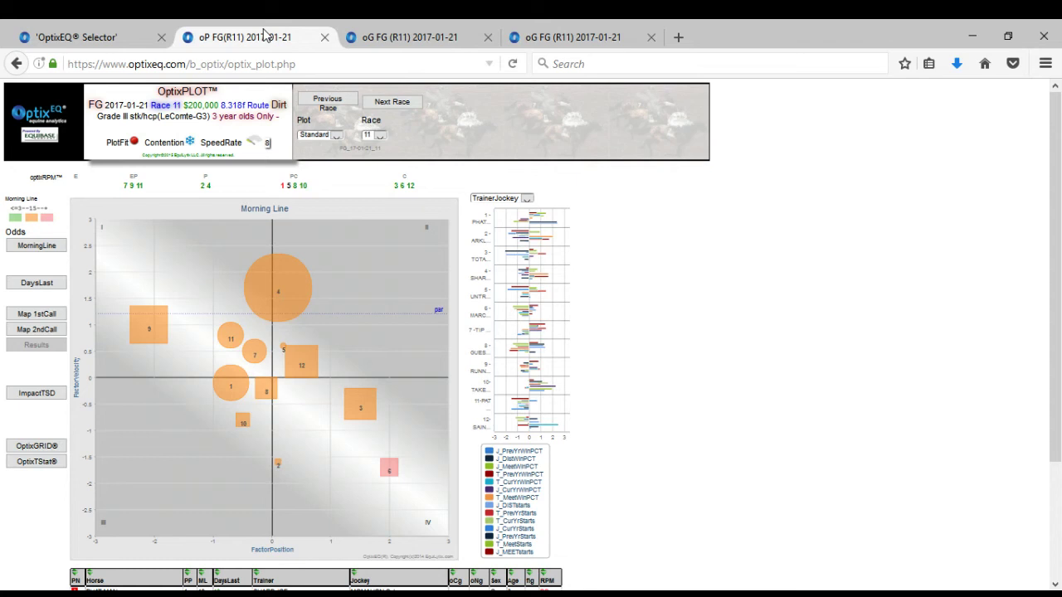
{"action": "left_click", "coordinate": [359, 34]}
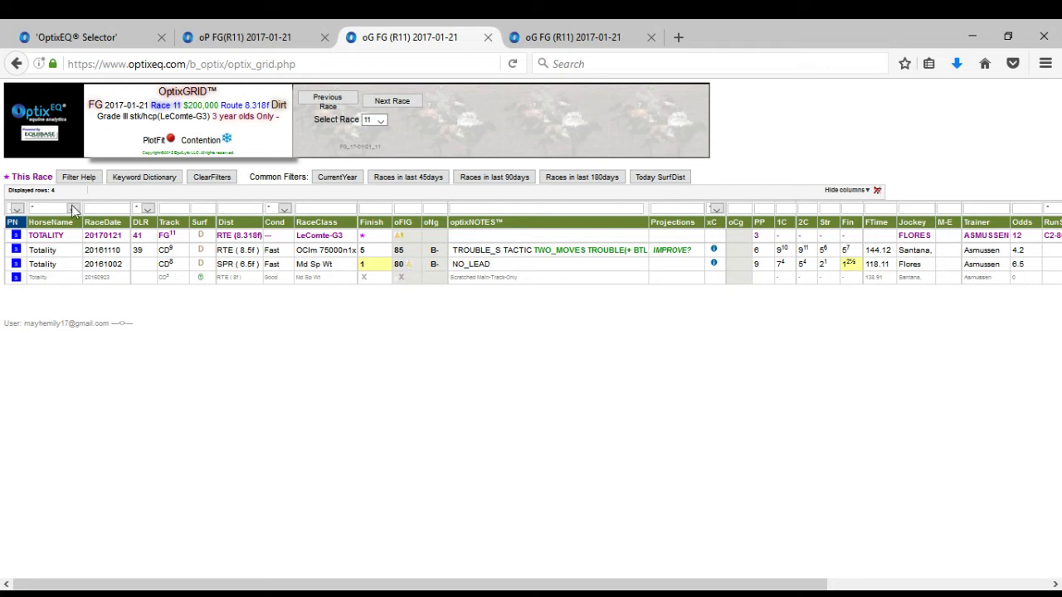
{"action": "left_click", "coordinate": [16, 237]}
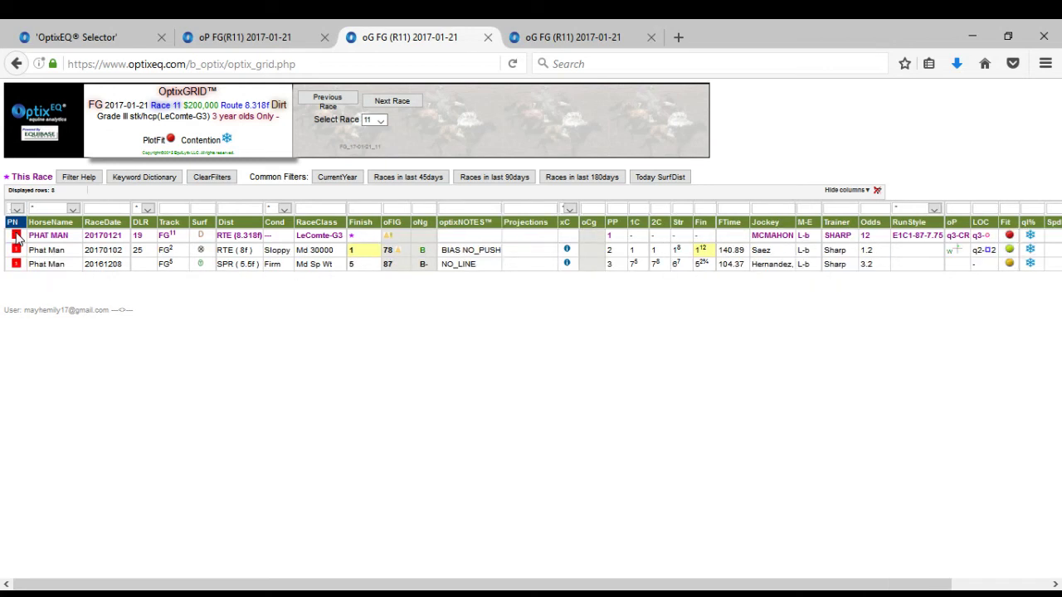
Check the plot again and filter the full grid to program number 6, Marco Mischief
{"action": "left_click", "coordinate": [265, 31]}
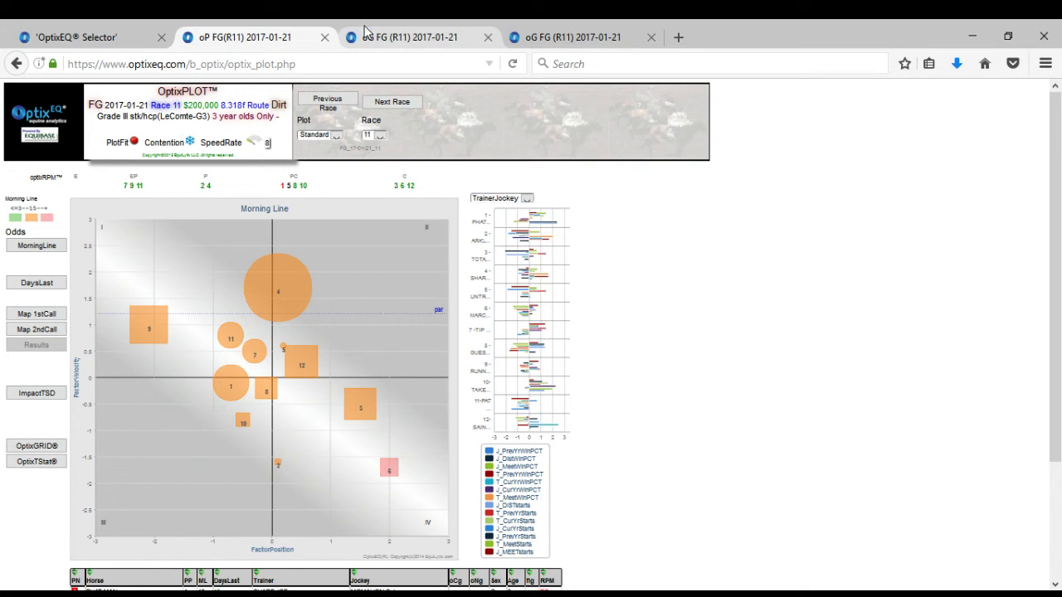
{"action": "left_click", "coordinate": [365, 31]}
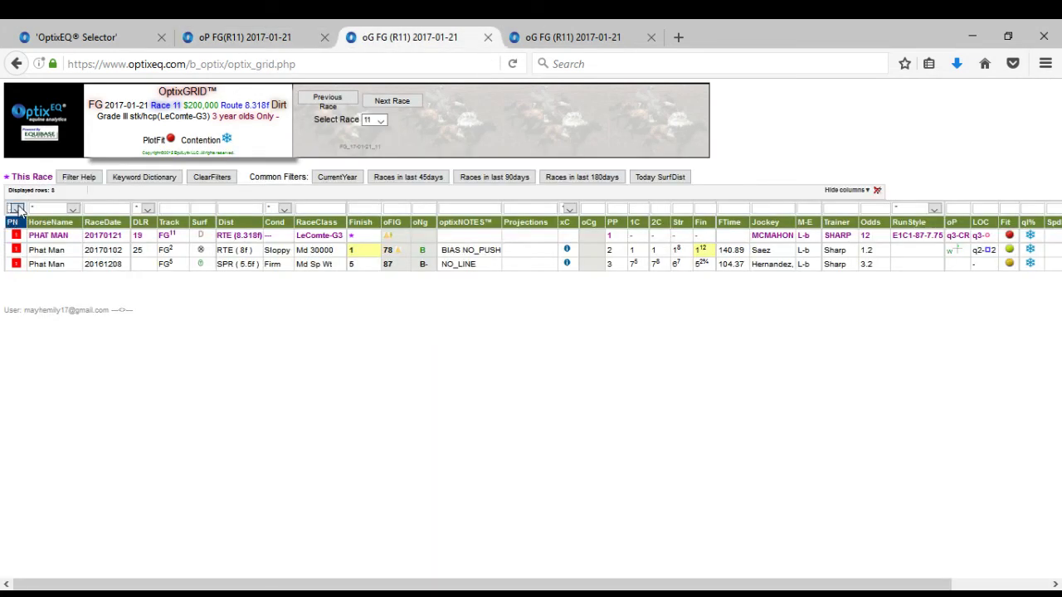
{"action": "key", "text": "6"}
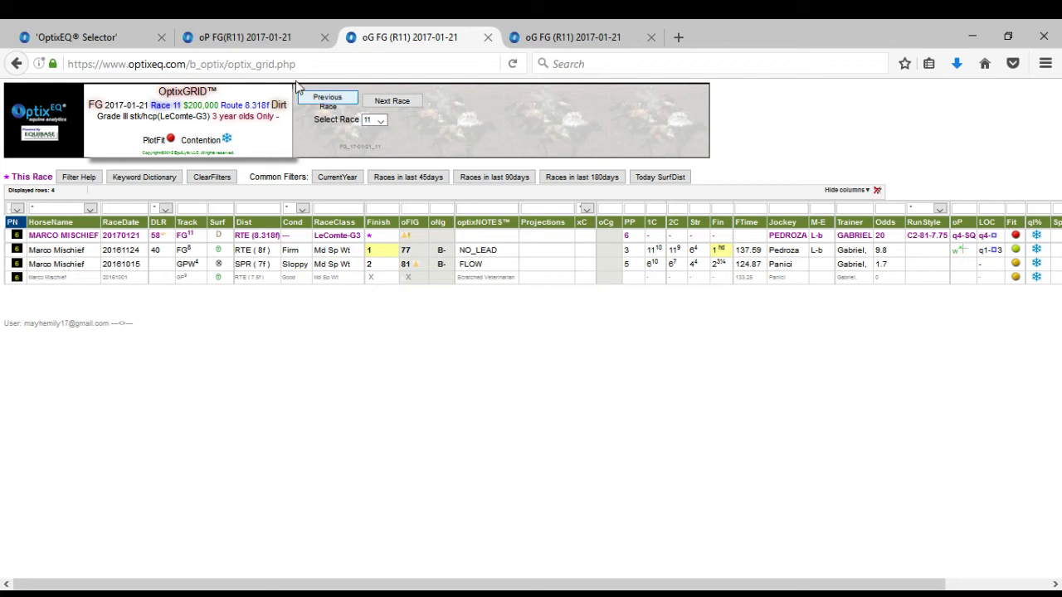
Inspect the plot details of horse 4, Shareholder Value, and filter the full grid to its past races
{"action": "left_click", "coordinate": [261, 33]}
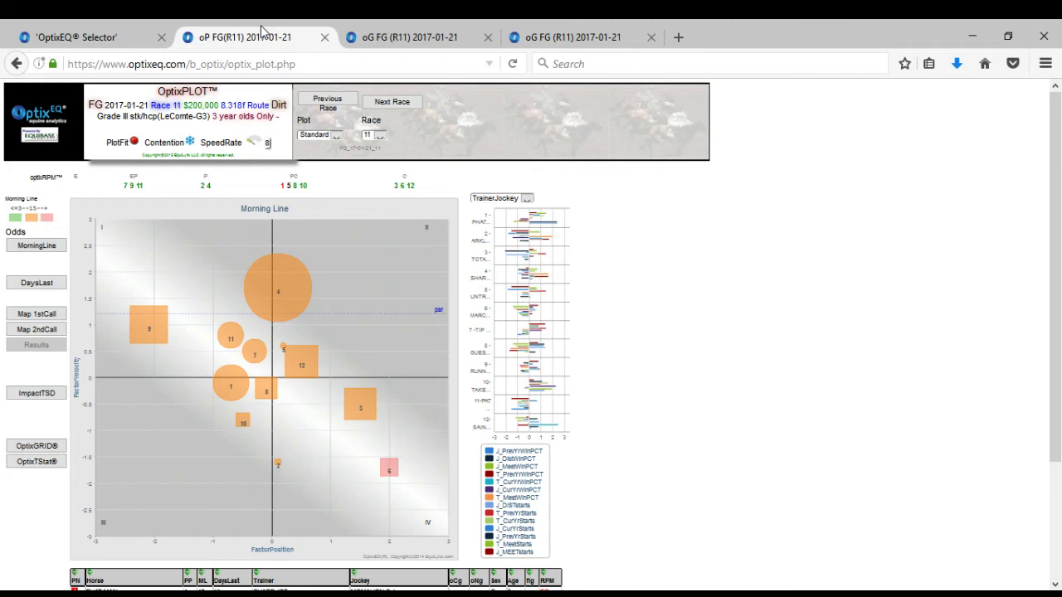
{"action": "mouse_move", "coordinate": [295, 265]}
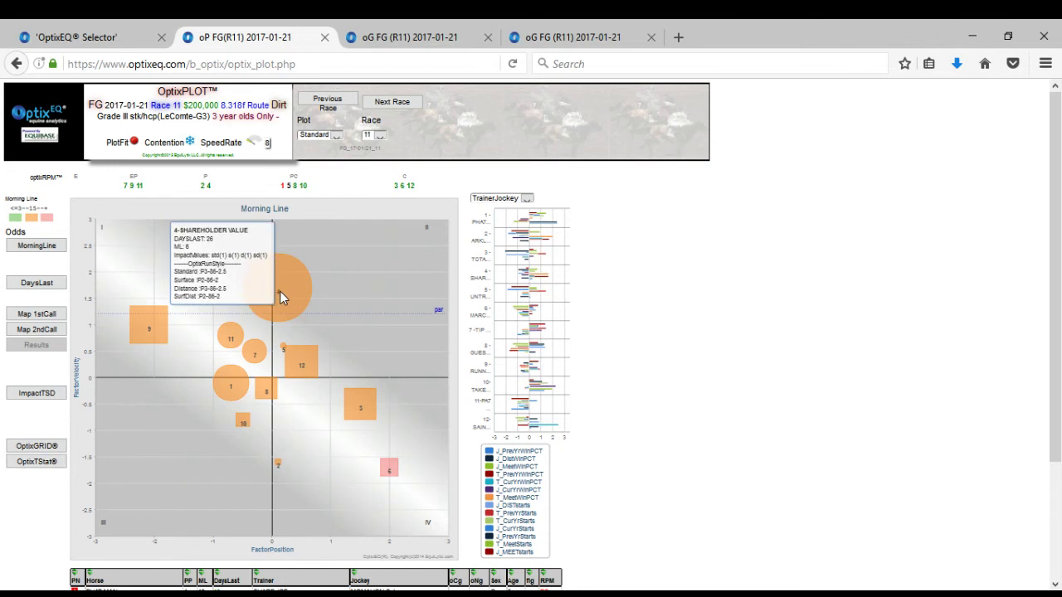
{"action": "left_click", "coordinate": [417, 33]}
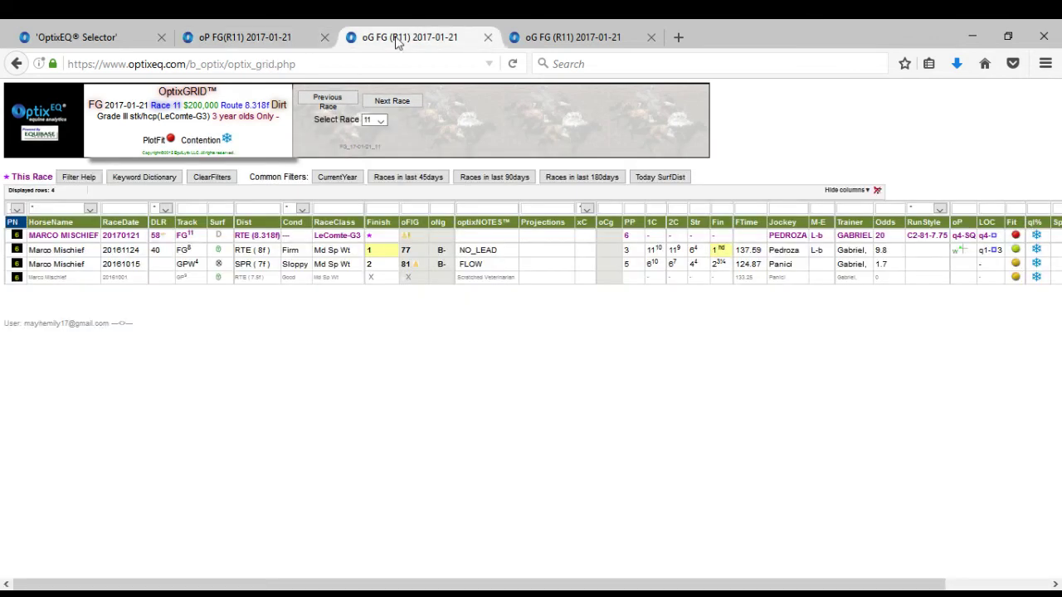
{"action": "left_click", "coordinate": [15, 279]}
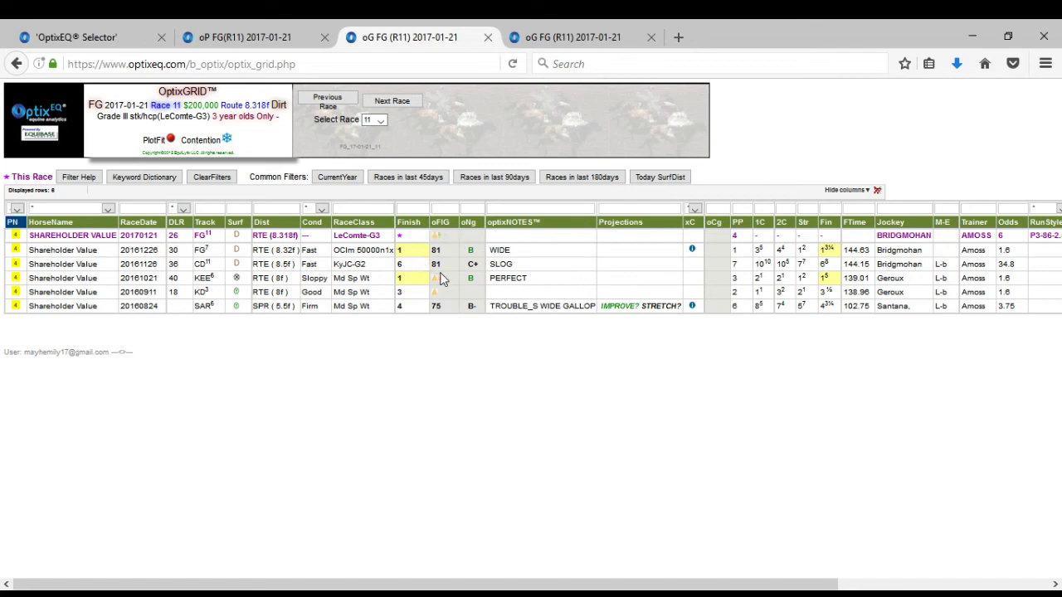
Compare Shareholder Value's plot position and details with its past races in the grid
{"action": "left_click", "coordinate": [238, 37]}
{"action": "mouse_move", "coordinate": [295, 281]}
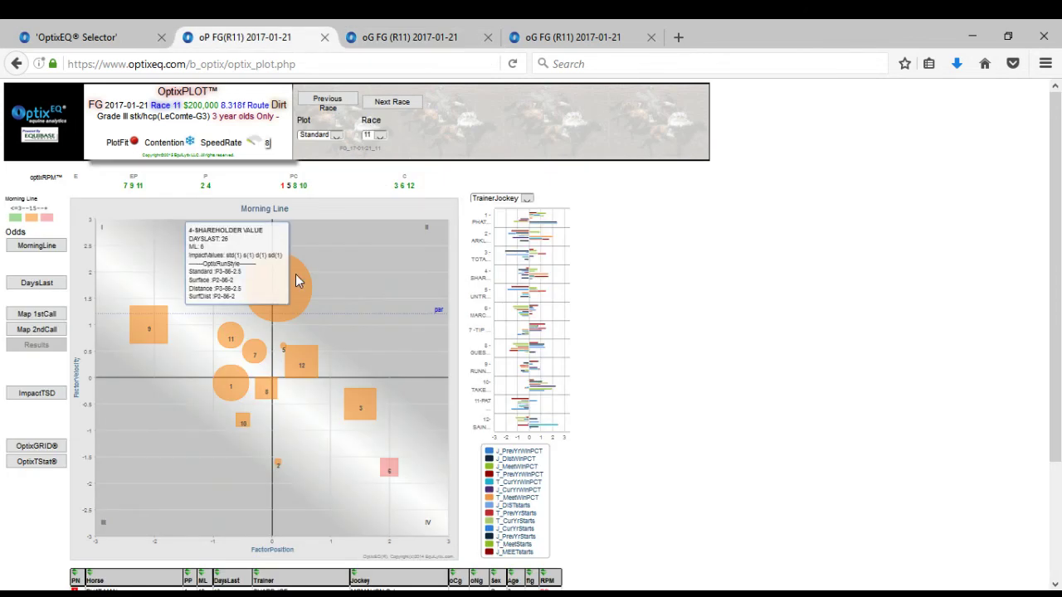
{"action": "left_click", "coordinate": [403, 33]}
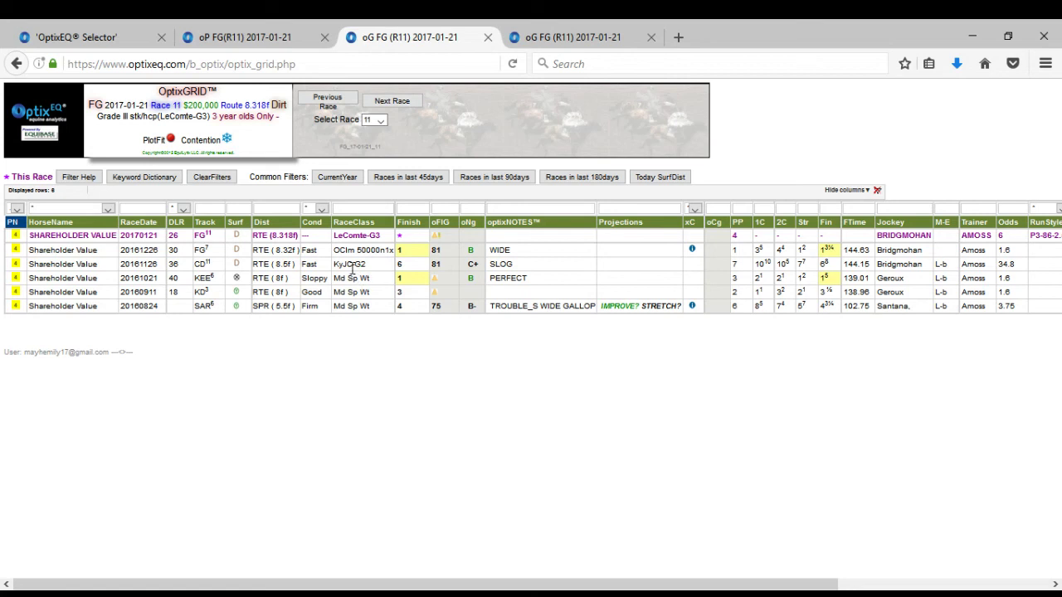
{"action": "left_click", "coordinate": [240, 43]}
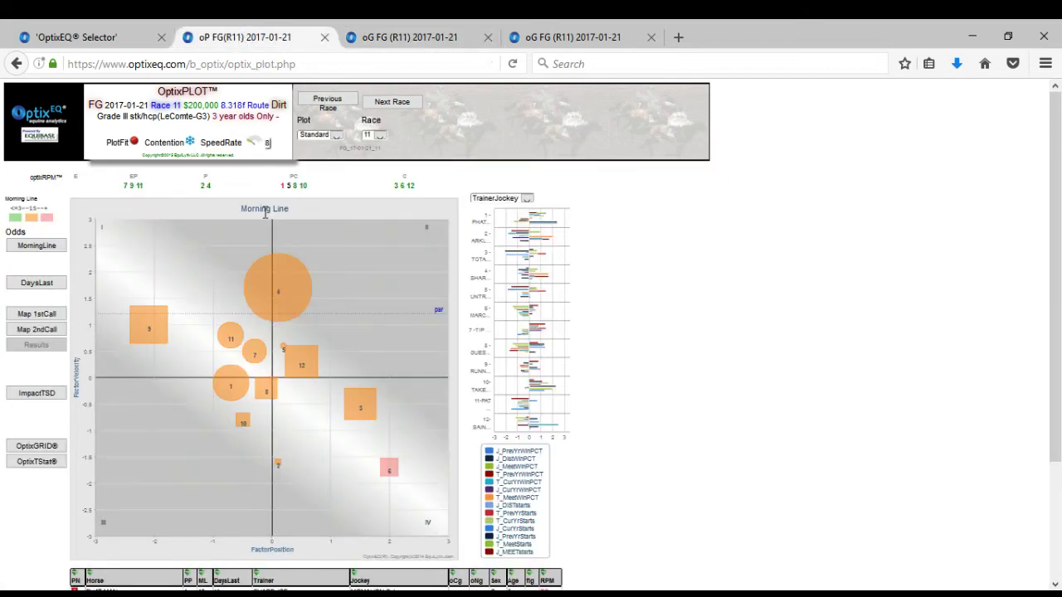
{"action": "mouse_move", "coordinate": [281, 262]}
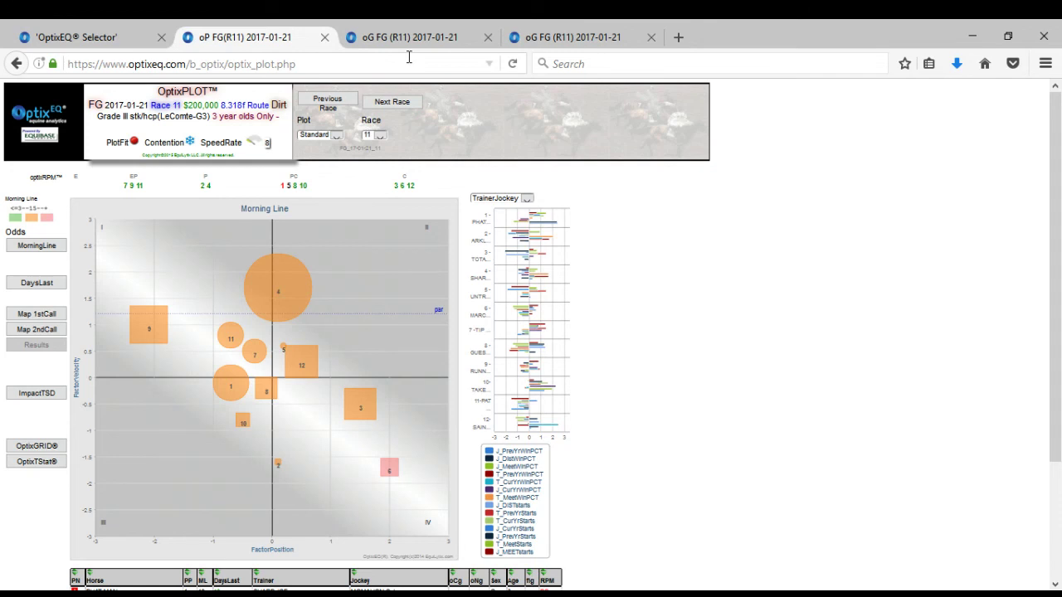
Inspect the plot details of horse 5, Untrapped, filter the full grid to its past races, and return to the plot
{"action": "mouse_move", "coordinate": [283, 346]}
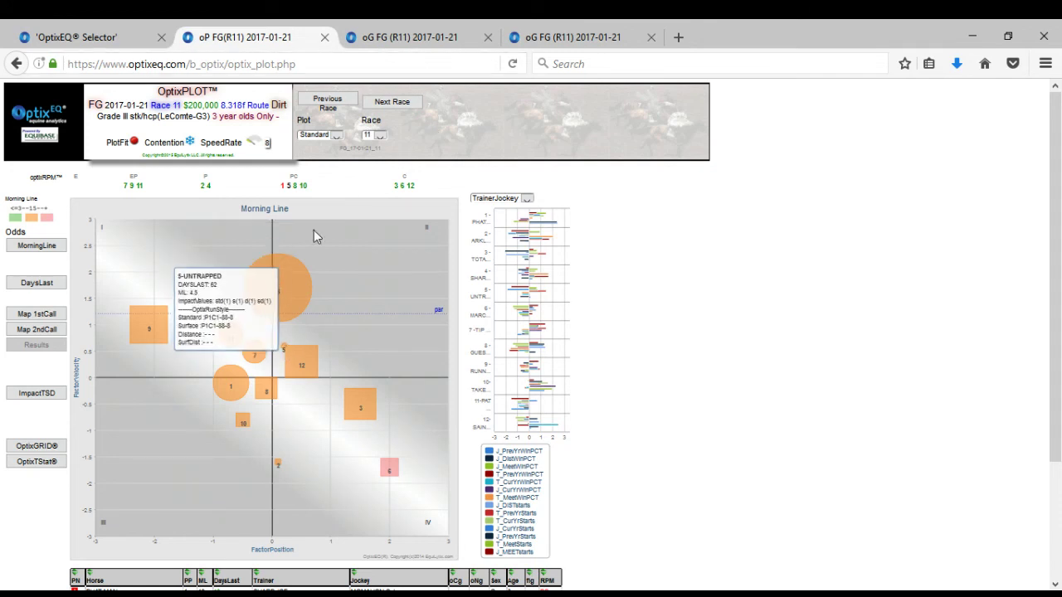
{"action": "left_click", "coordinate": [402, 36]}
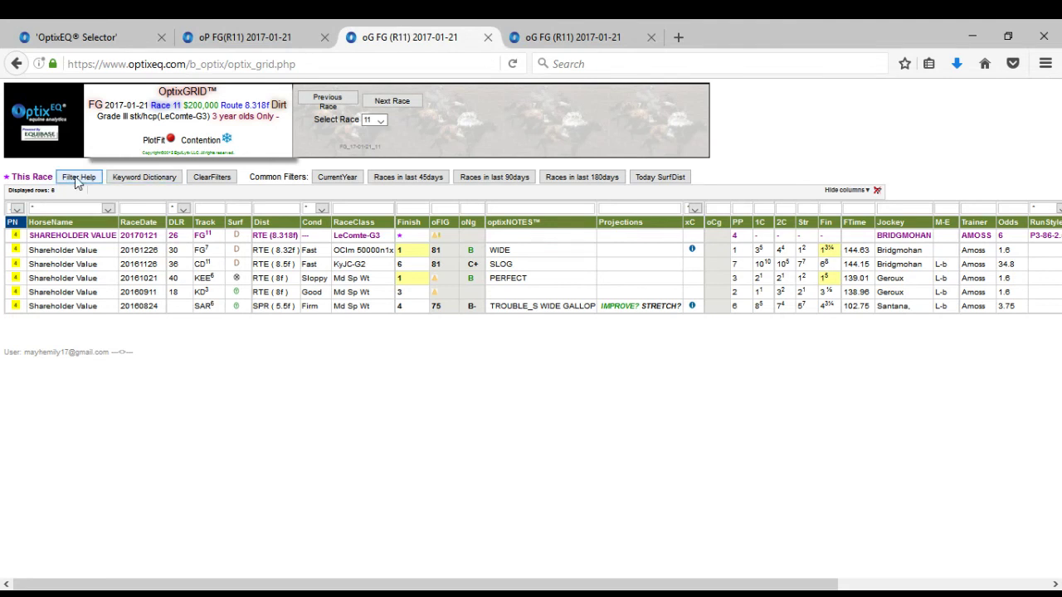
{"action": "left_click", "coordinate": [16, 280]}
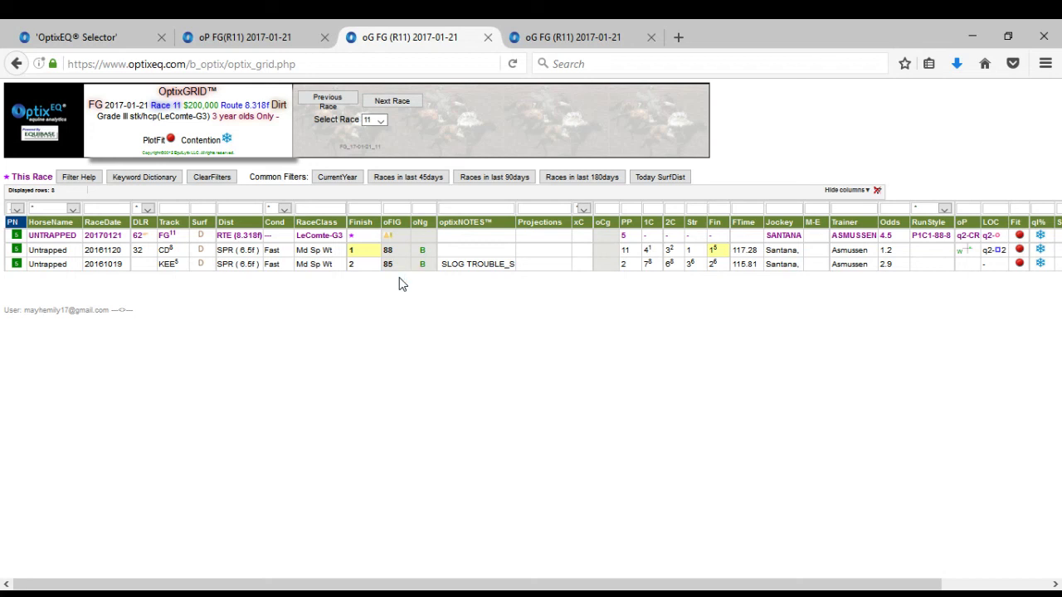
{"action": "left_click", "coordinate": [281, 32]}
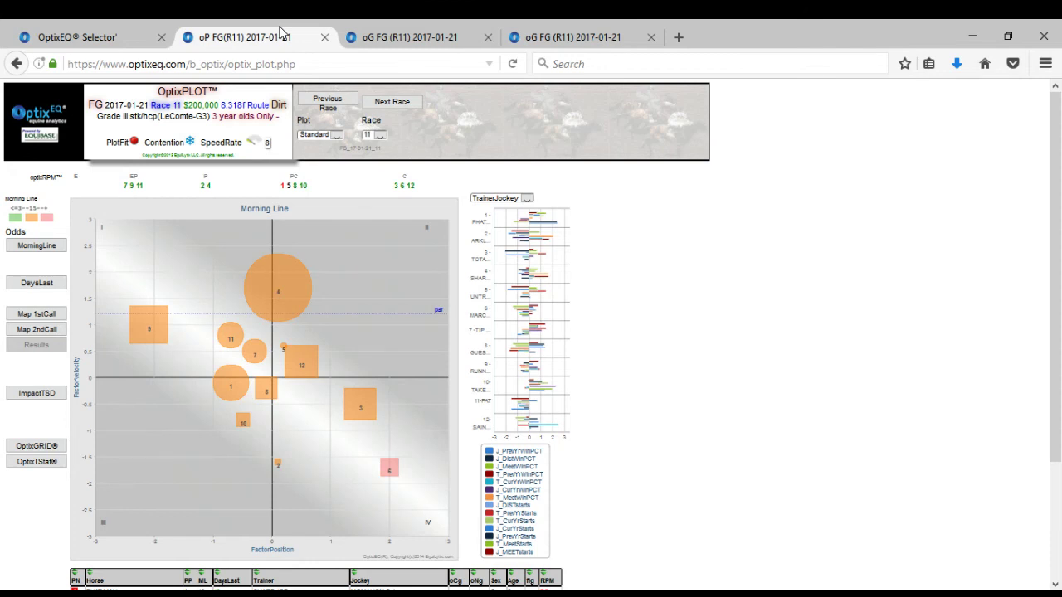